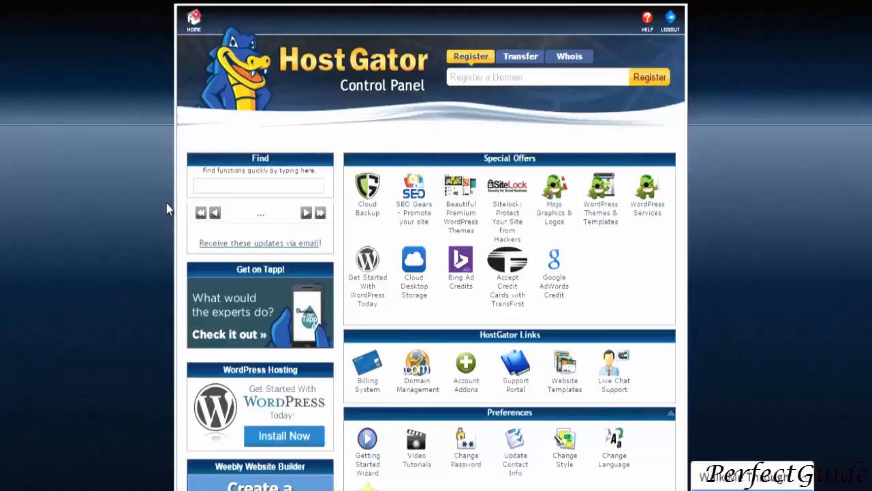
Open the WordPress installation form in the hosting account's QuickInstall tool.
scroll(167, 209, "down", 10)
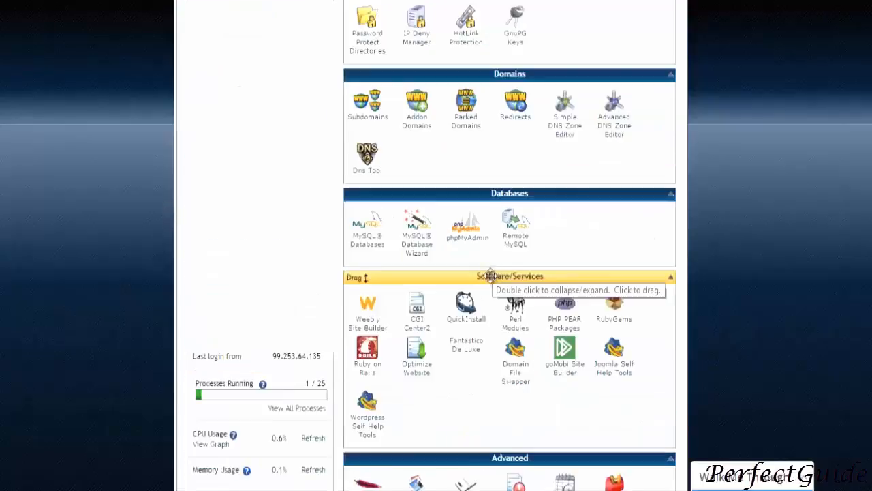
left_click(467, 320)
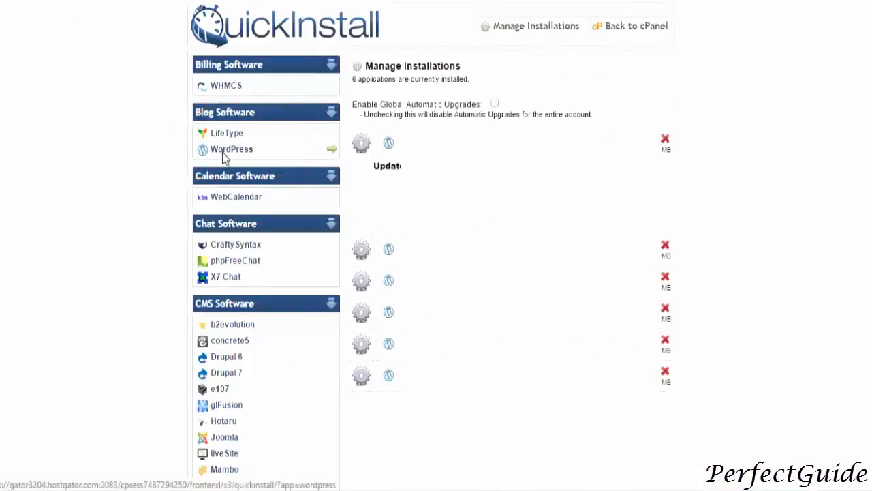
left_click(225, 150)
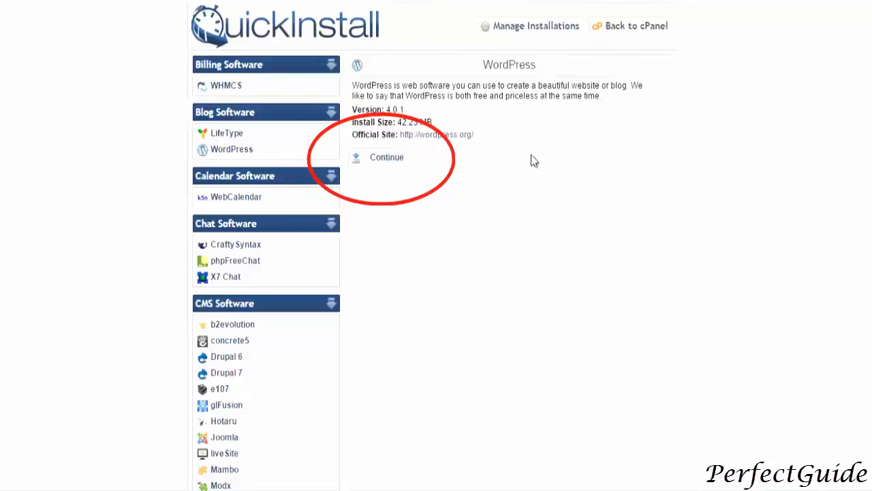
left_click(388, 164)
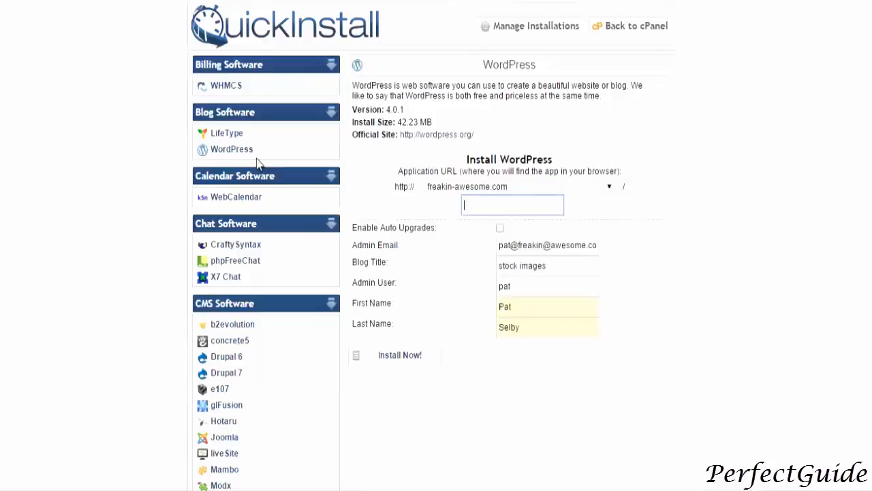
type("blog")
key("BackSpace")
key("BackSpace")
key("BackSpace")
key("BackSpace")
Install WordPress on freakin-awesome.com with the subfolder left blank, and go to the new site's admin login page.
left_click(387, 353)
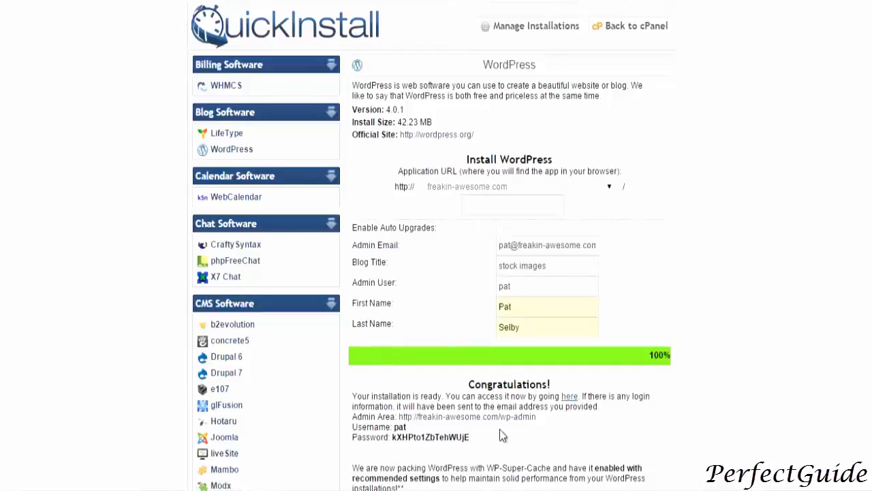
scroll(500, 430, "down", 2)
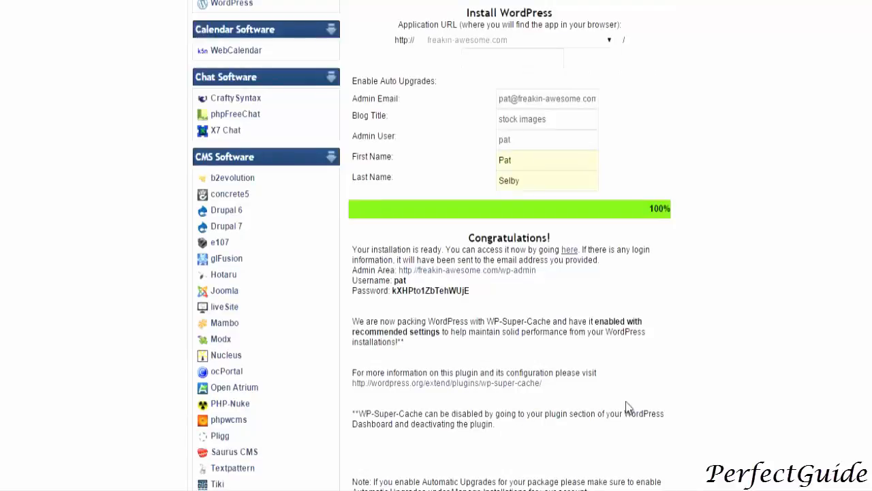
left_click(444, 271)
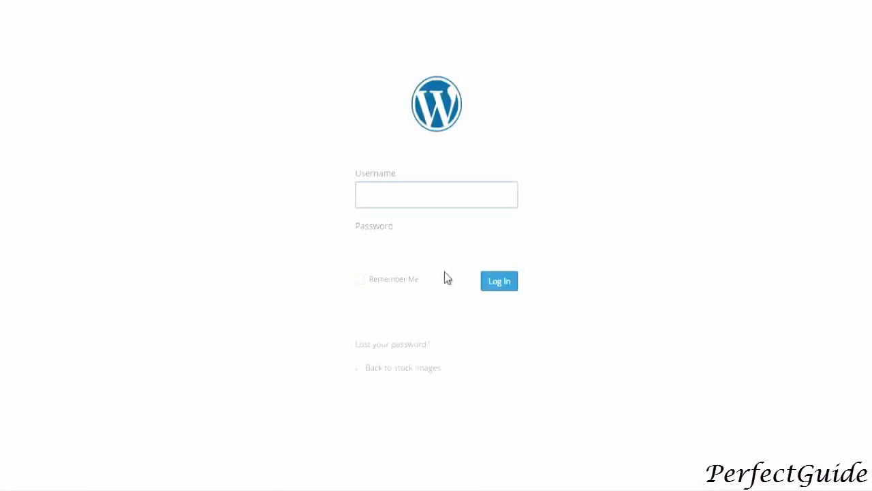
Log in to the WordPress admin area with the admin username and the generated account password.
type("pat")
key("Tab")
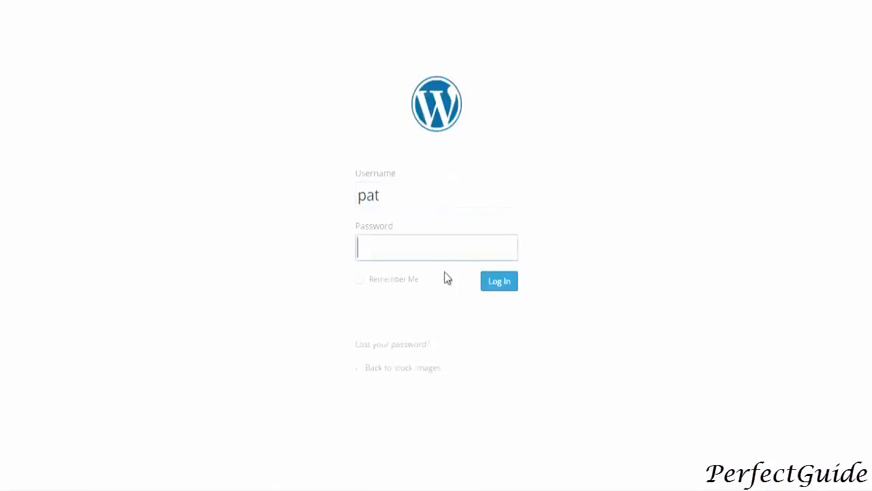
right_click(366, 252)
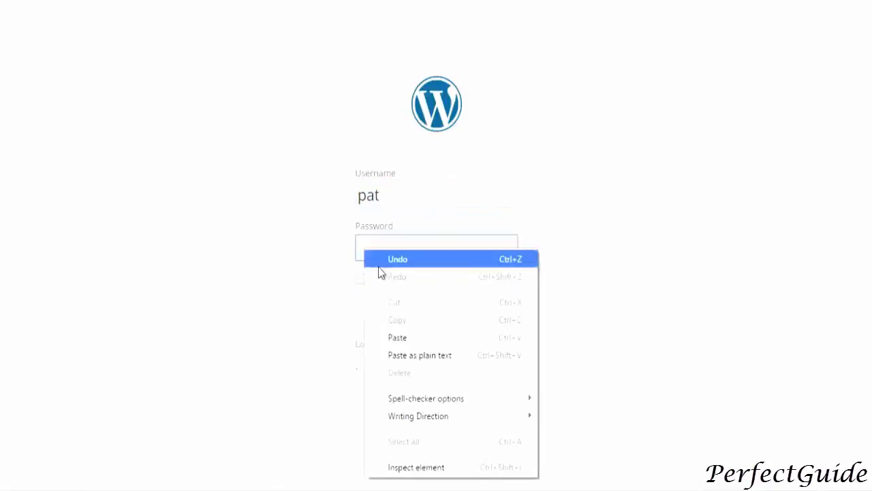
left_click(389, 335)
left_click(485, 288)
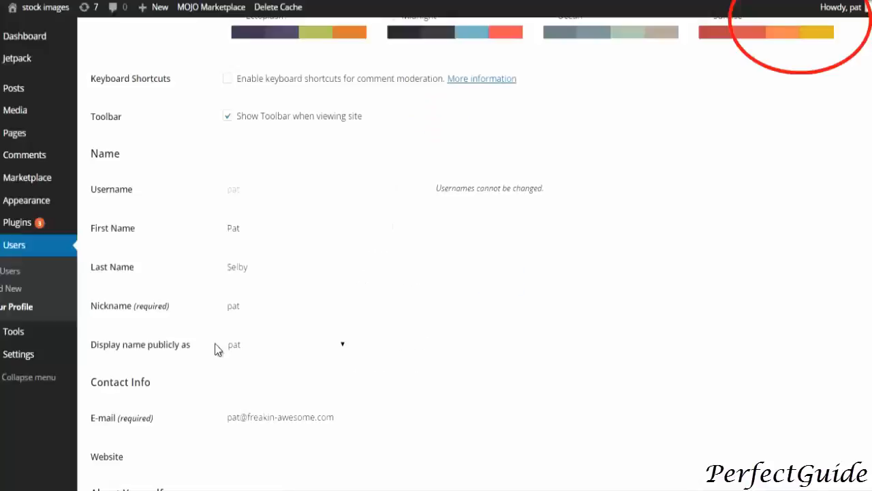
Activate the New Password field in the user profile for editing.
scroll(214, 354, "down", 5)
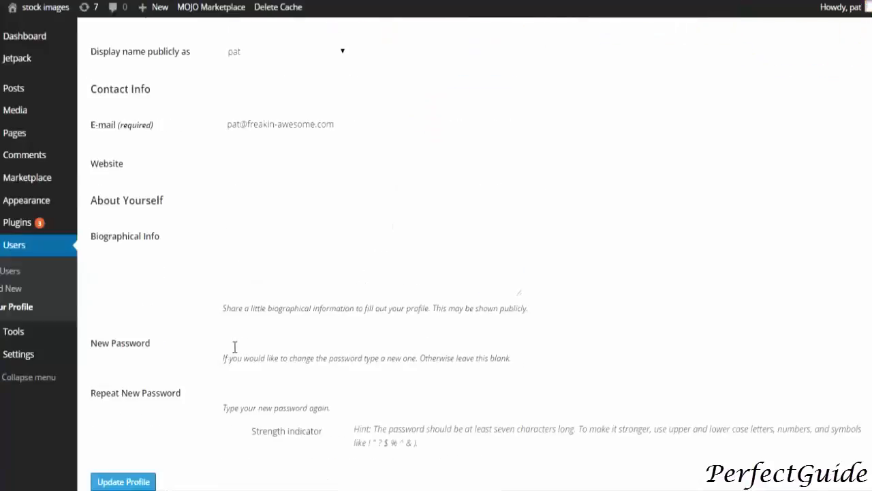
left_click(242, 339)
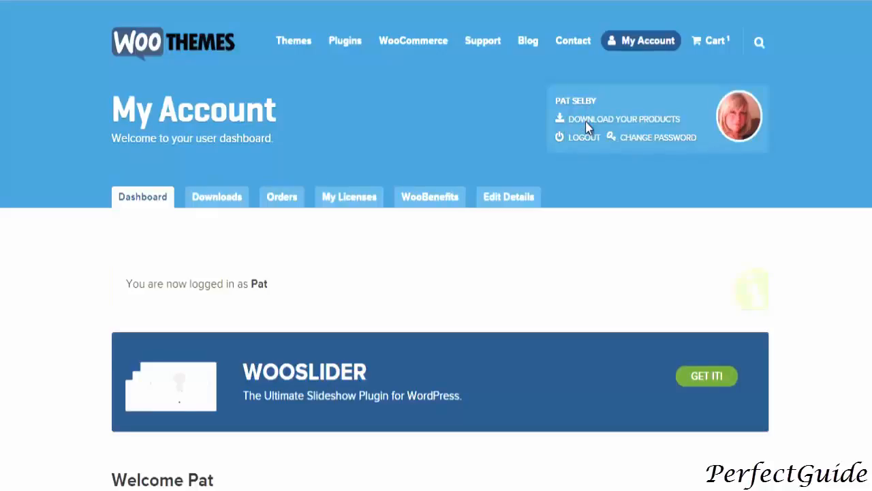
Download the Mystile theme from the product downloads of the WooThemes account.
left_click(585, 121)
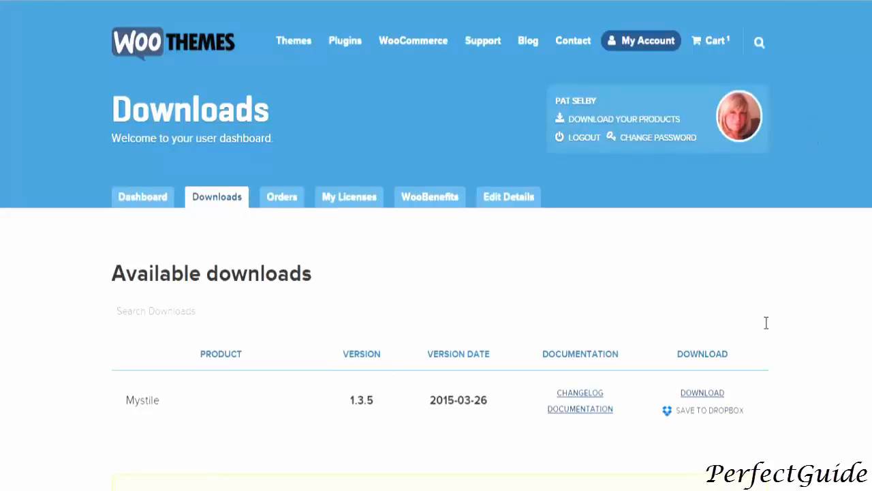
left_click(698, 395)
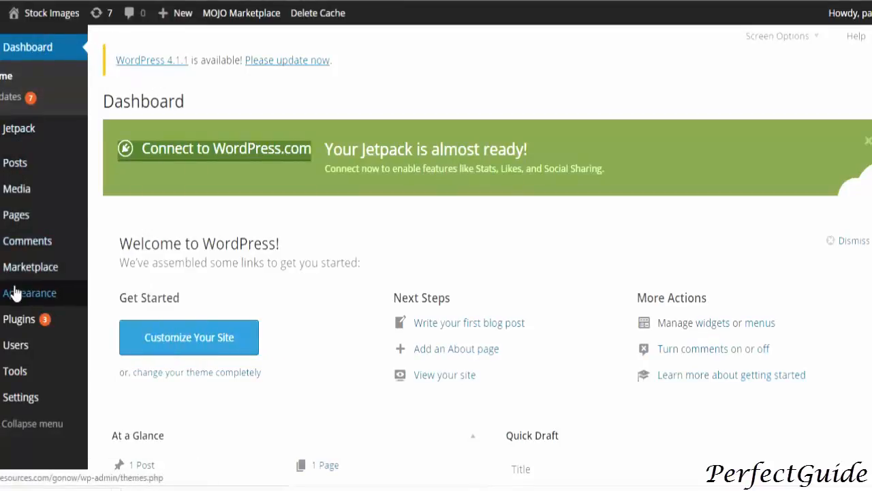
Add a new theme to the WordPress site by uploading and installing mystile.zip.
mouse_move(15, 295)
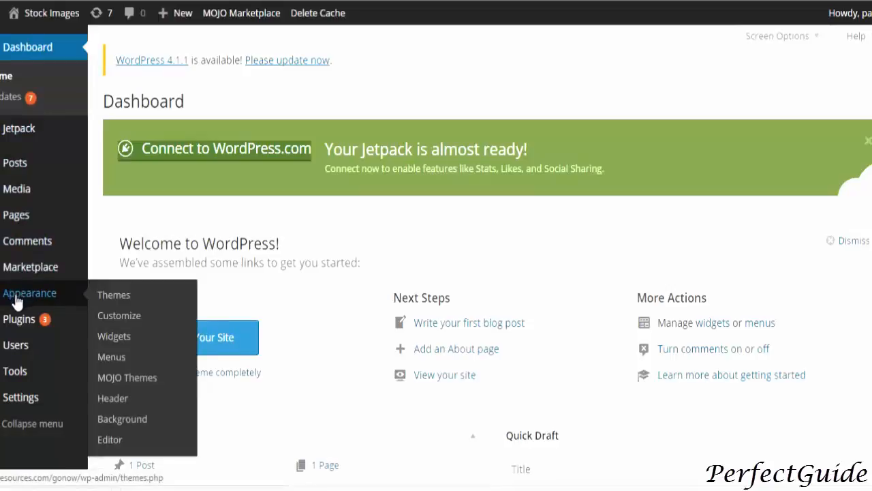
left_click(104, 295)
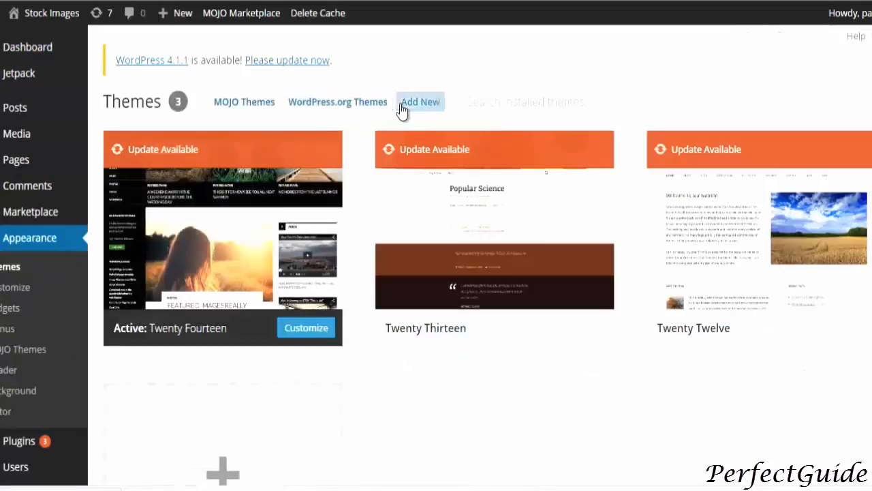
left_click(417, 102)
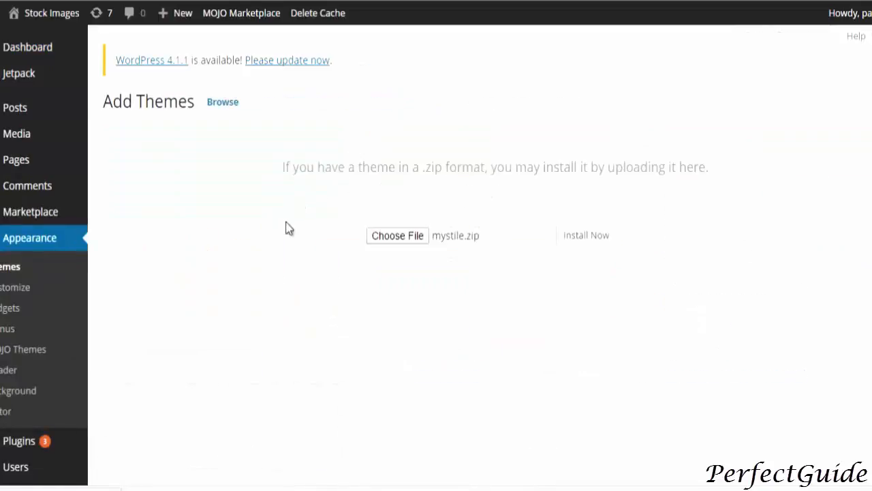
left_click(571, 241)
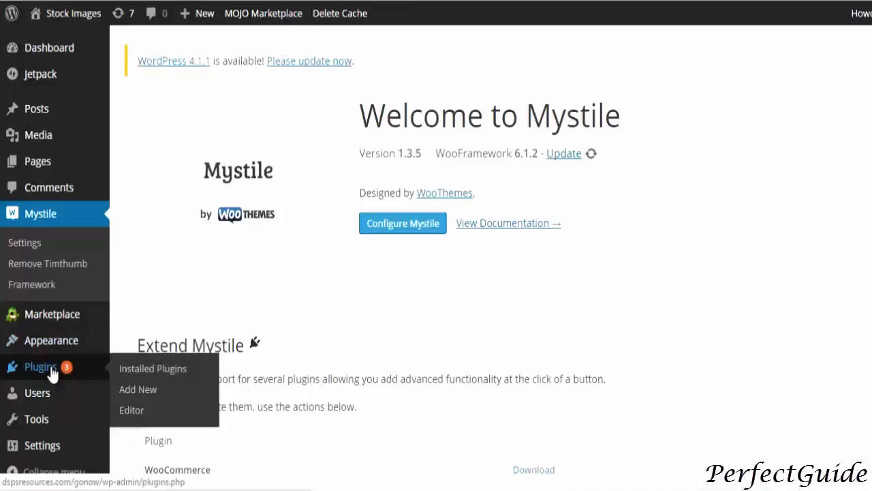
Deactivate the WP Super Cache plugin and delete it along with its files.
mouse_move(49, 60)
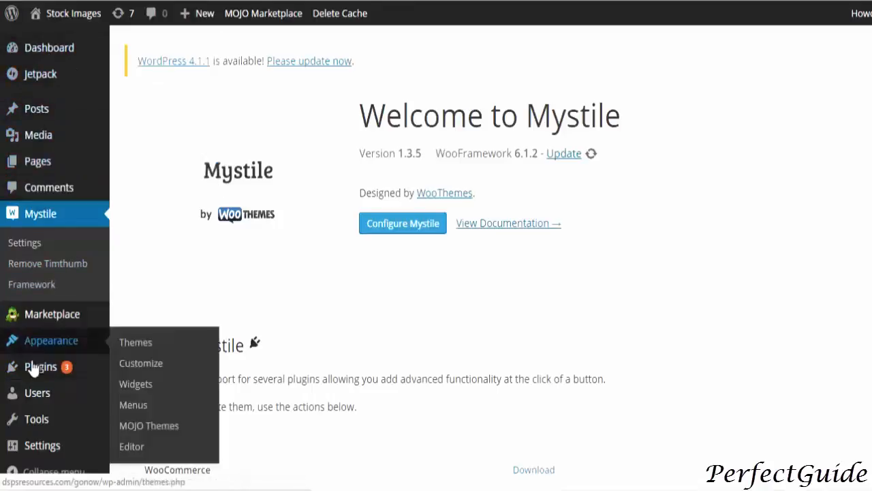
mouse_move(34, 366)
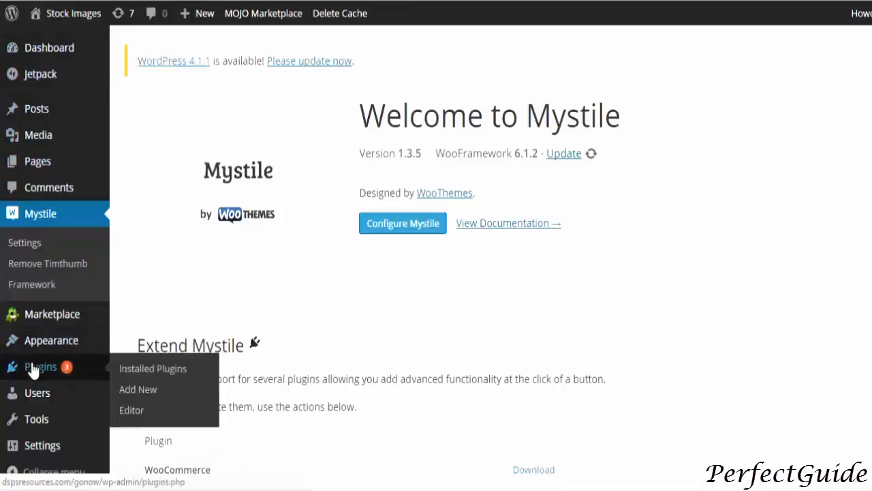
left_click(131, 369)
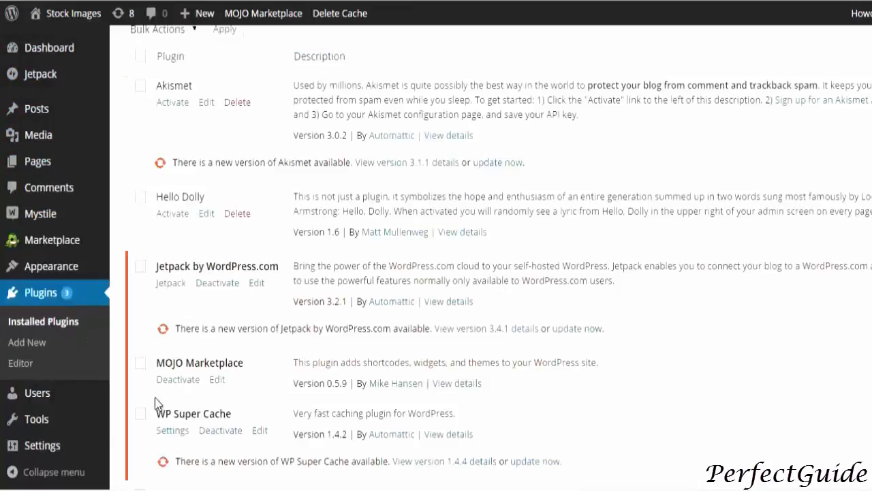
left_click(219, 432)
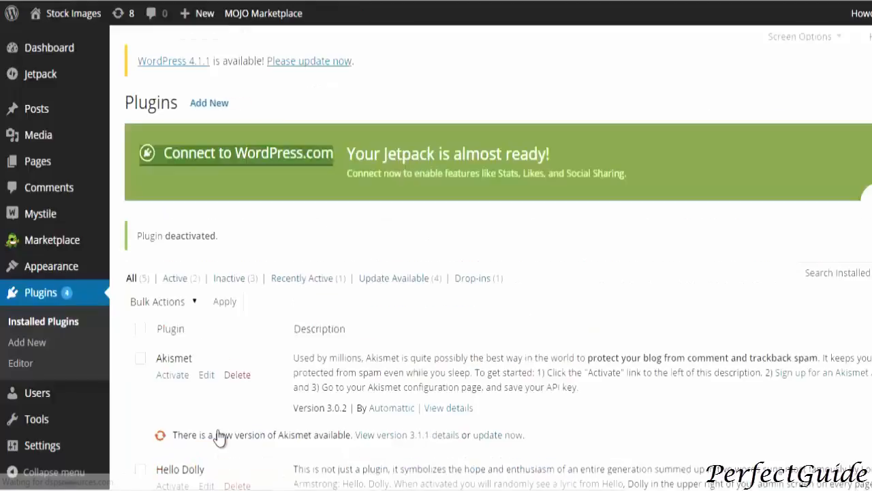
scroll(225, 400, "down", 6)
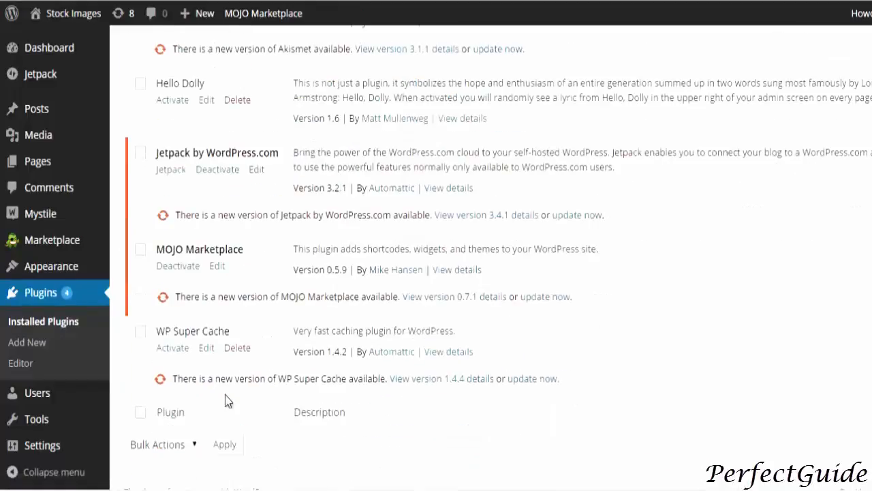
left_click(235, 347)
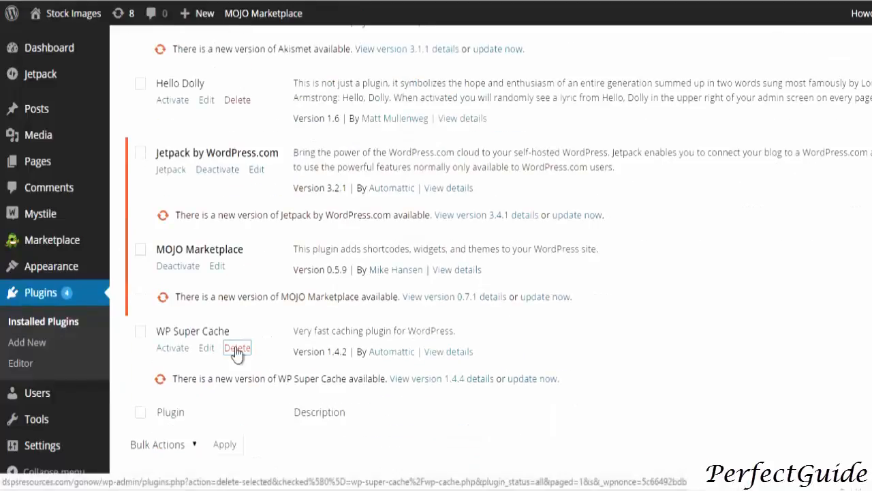
left_click(194, 308)
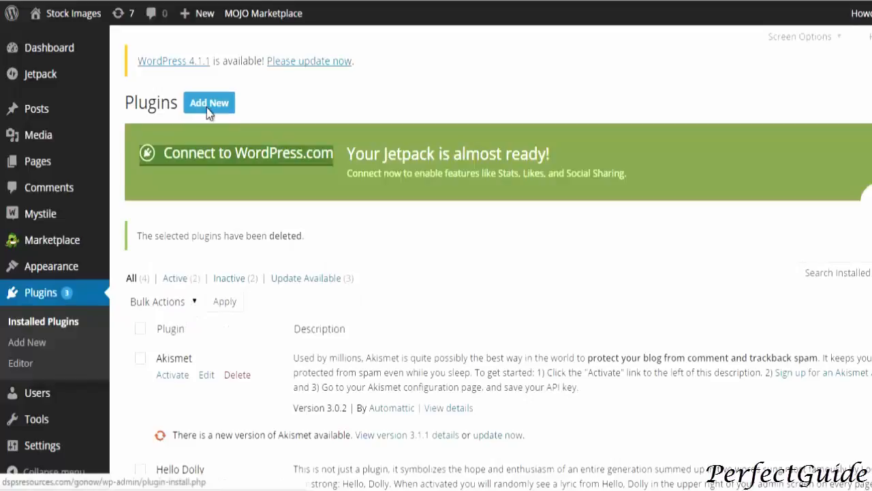
Search the plugin directory for "woocommerce" and install the WooCommerce - excelling eCommerce plugin.
left_click(209, 104)
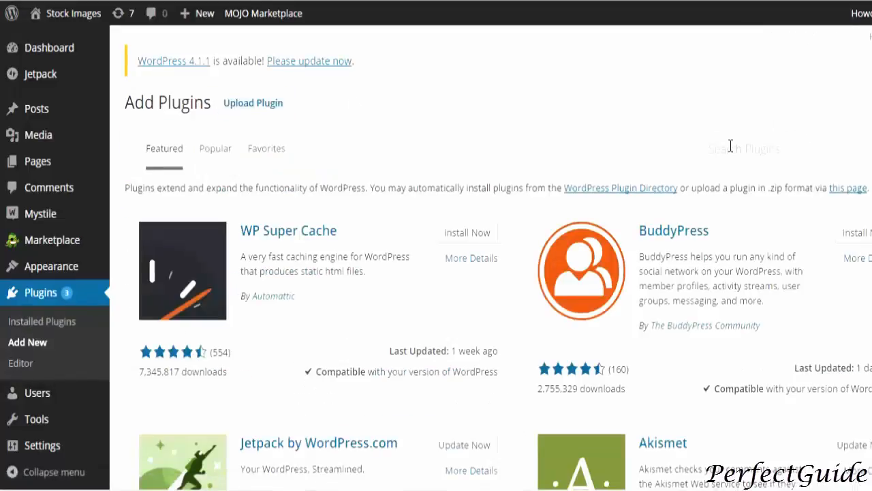
left_click(730, 145)
type("w")
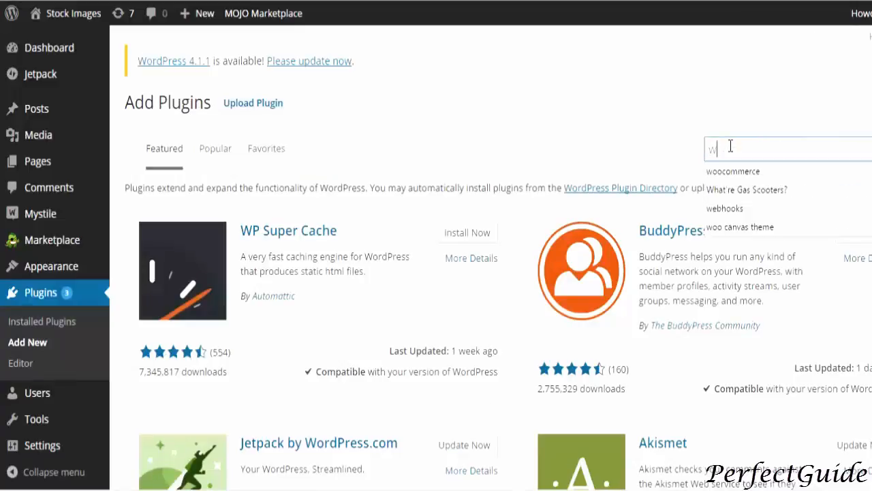
type("oo")
left_click(727, 173)
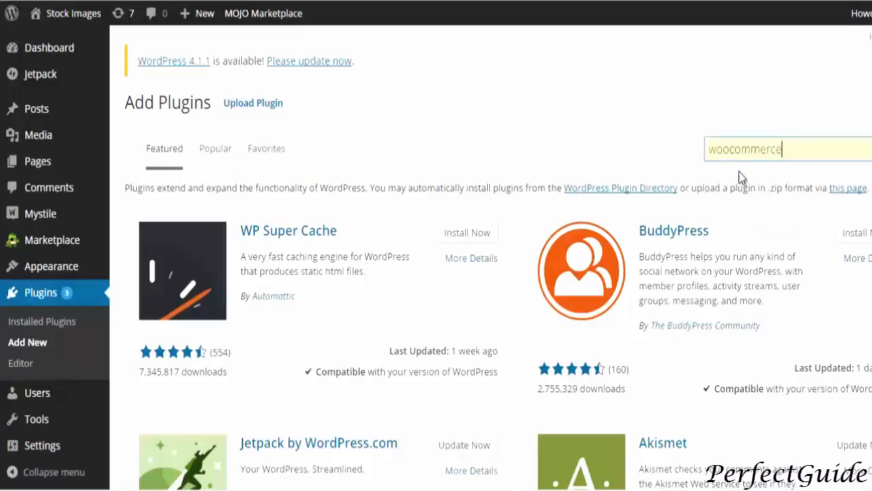
key("Return")
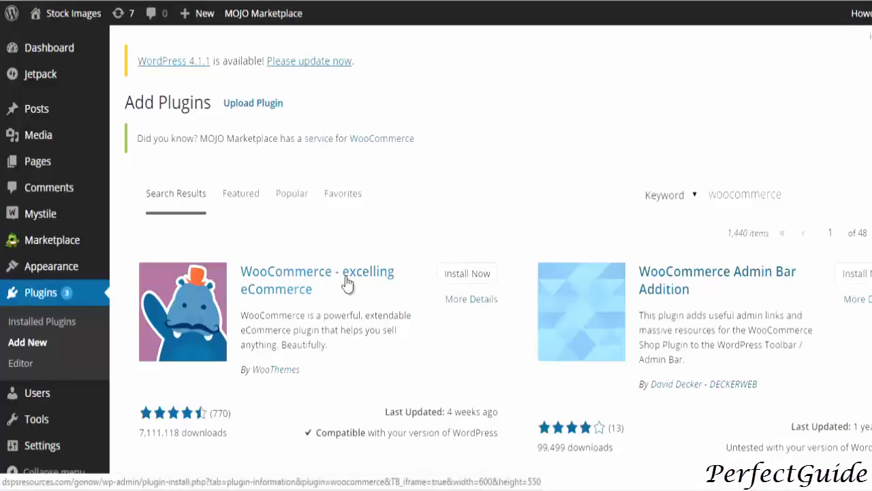
left_click(464, 274)
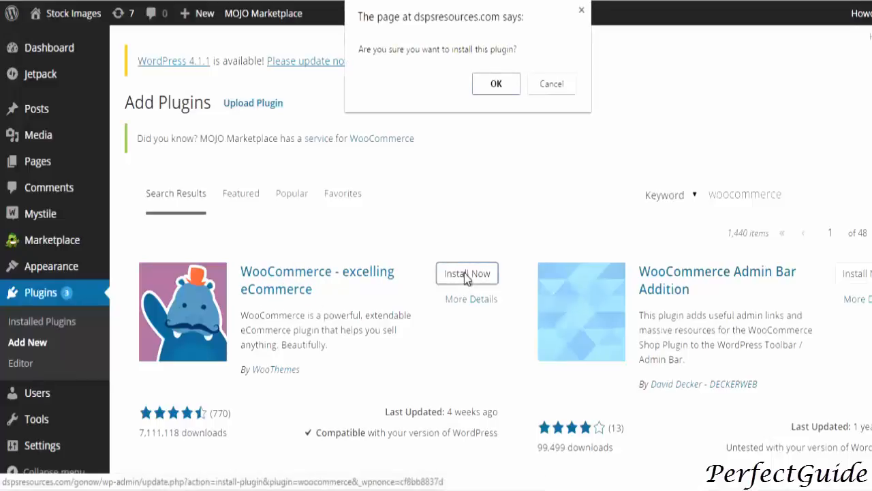
left_click(497, 83)
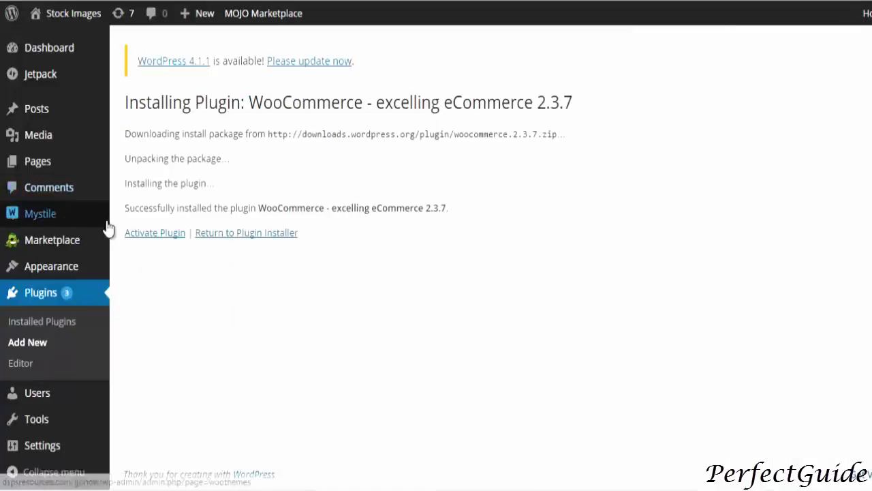
Activate the WooCommerce plugin and install its WooCommerce pages.
left_click(145, 237)
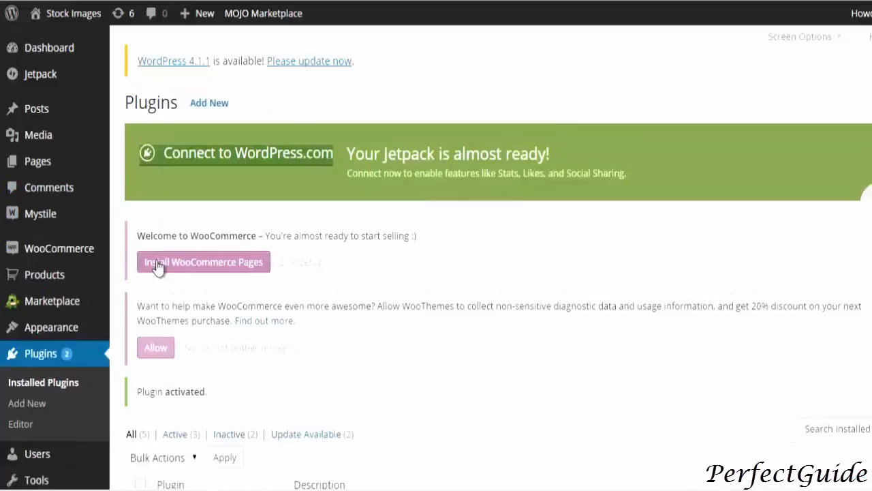
left_click(157, 266)
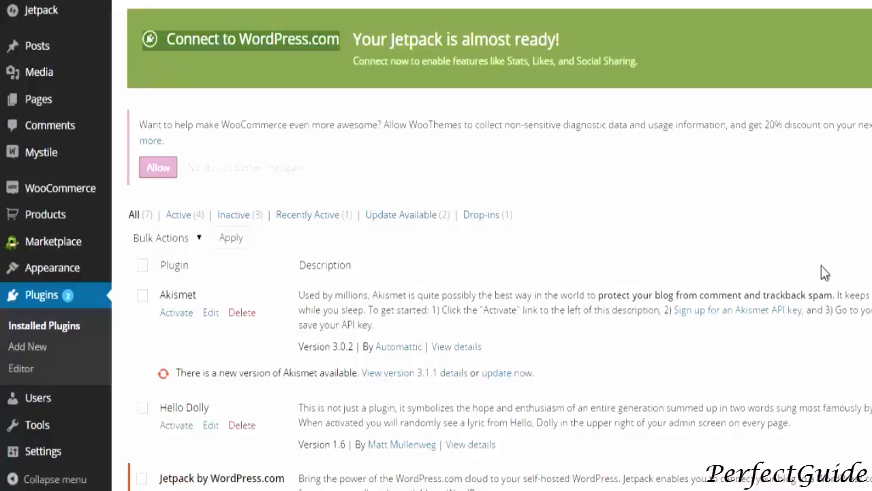
Search the installed plugins for "TinyMCE".
left_click(803, 207)
type("TinyMCE")
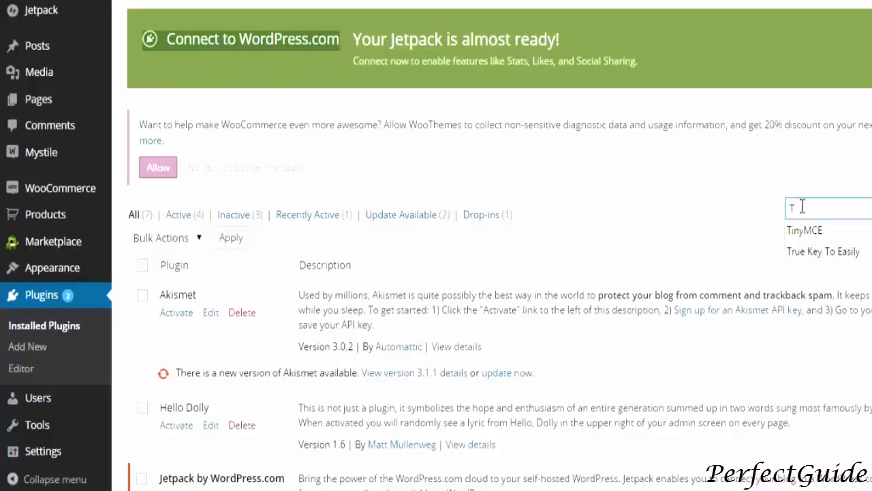
left_click(854, 233)
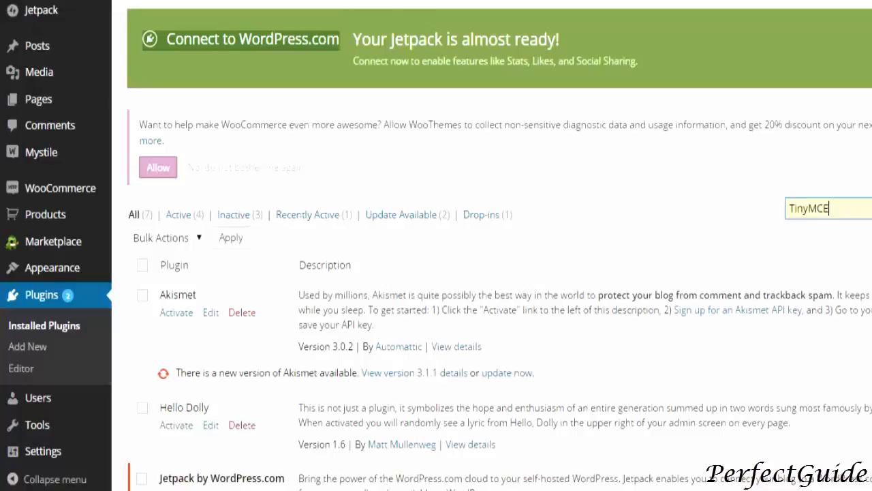
left_click(871, 208)
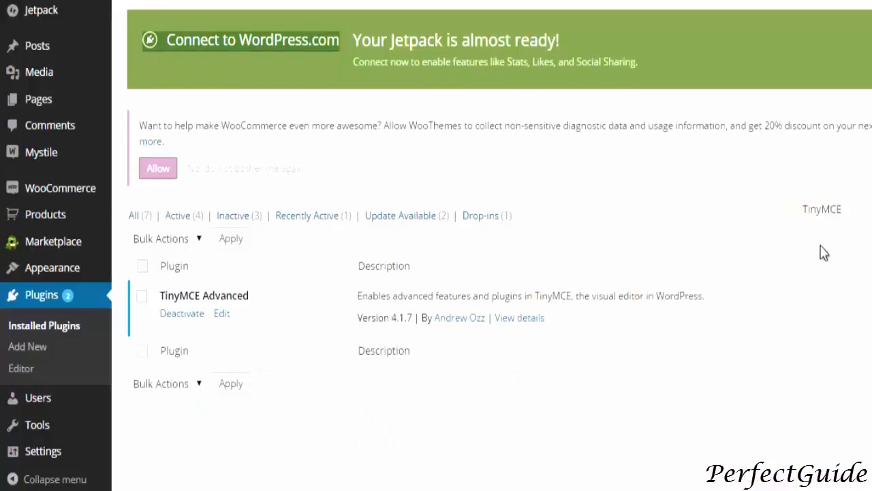
Open the TinyMCE Advanced settings and move the unused Paste and Cut buttons into the editor toolbars.
mouse_move(39, 453)
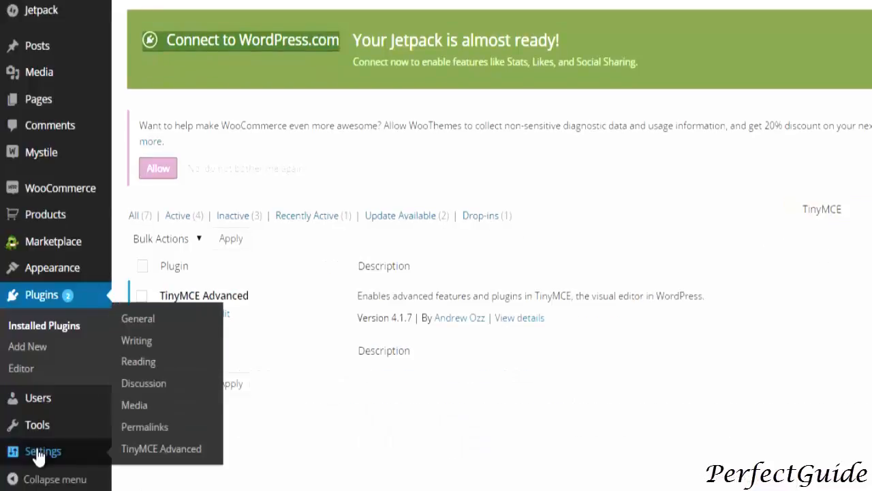
left_click(161, 448)
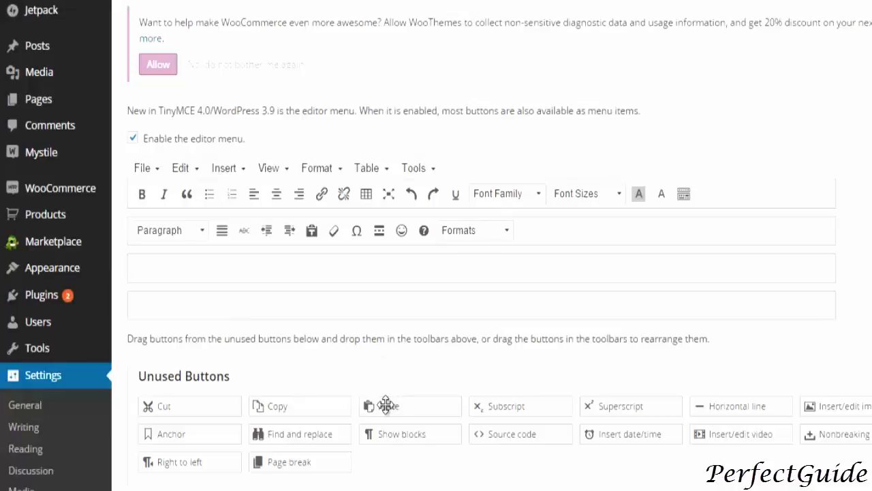
left_click_drag(386, 405, 488, 288)
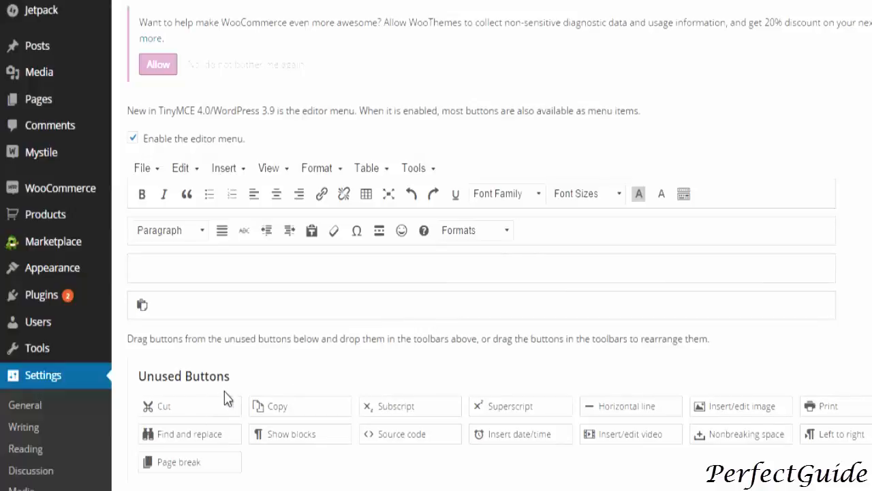
left_click_drag(204, 398, 583, 231)
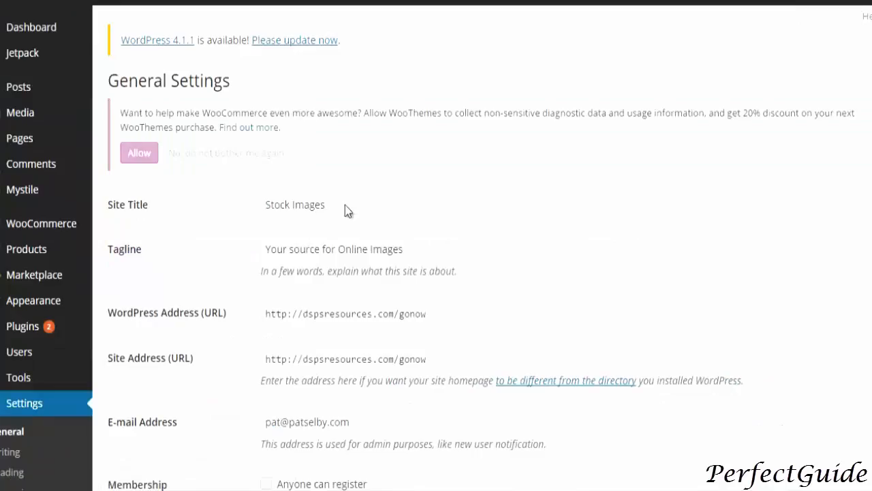
Review the site title and the other options in the WordPress general settings, and save them.
scroll(325, 246, "down", 5)
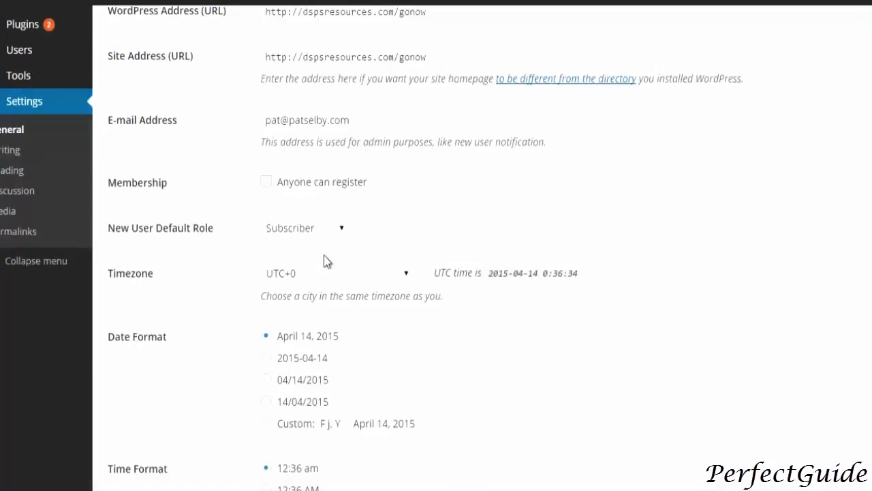
scroll(325, 259, "up", 3)
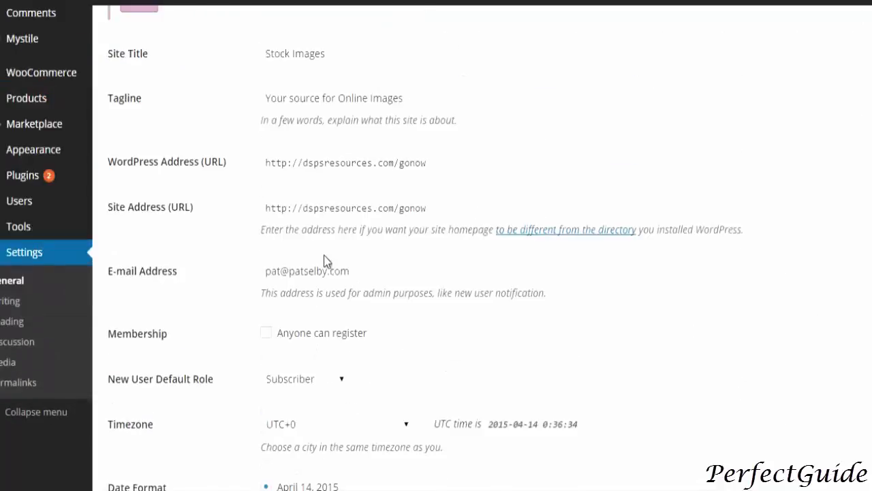
left_click(286, 45)
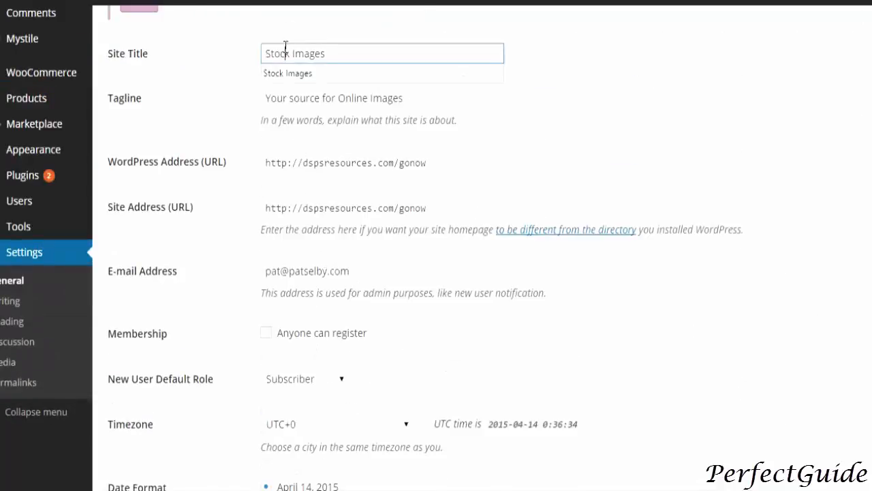
scroll(191, 214, "down", 3)
scroll(190, 214, "down", 5)
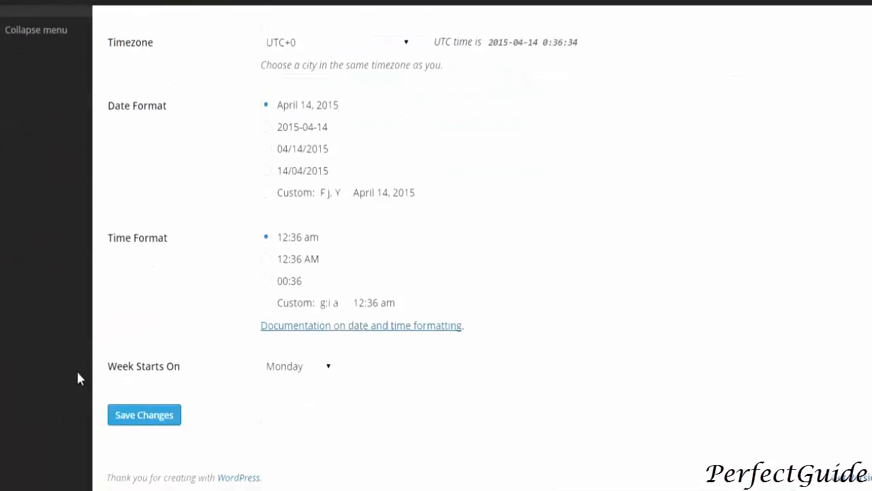
left_click(129, 415)
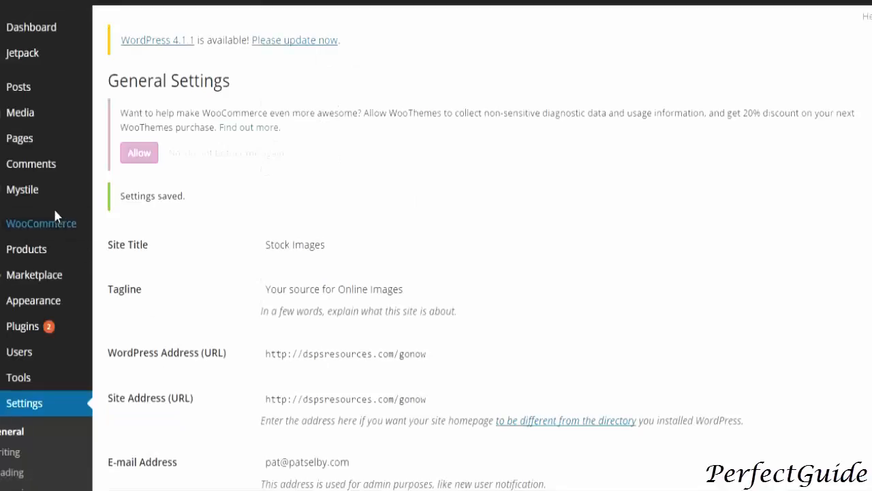
Open the WooCommerce general settings and check the base location choices, keeping Canada — Ontario.
mouse_move(26, 234)
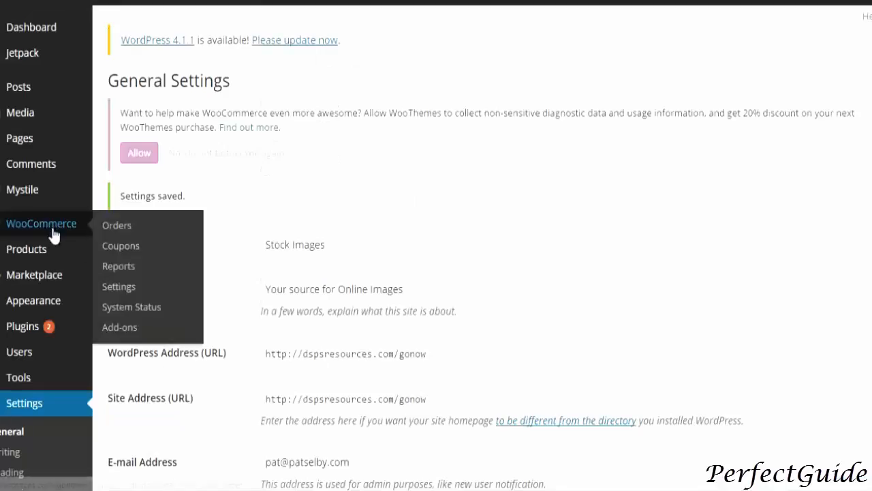
left_click(112, 288)
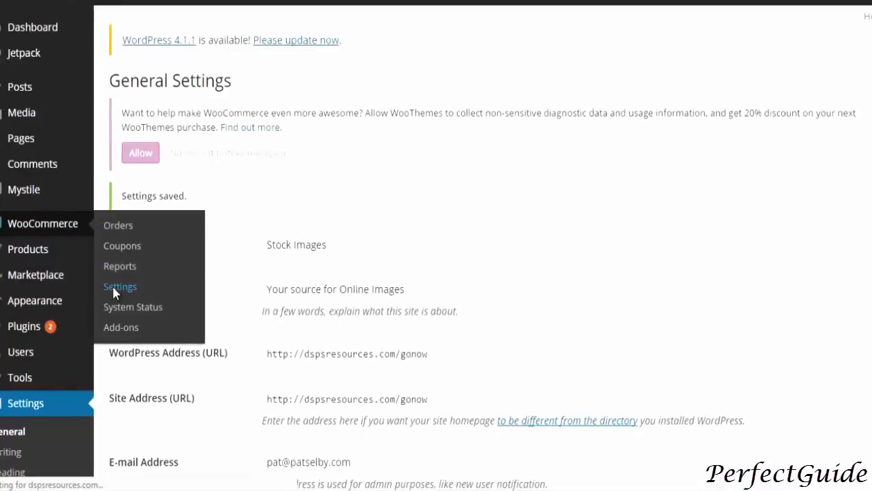
left_click(359, 239)
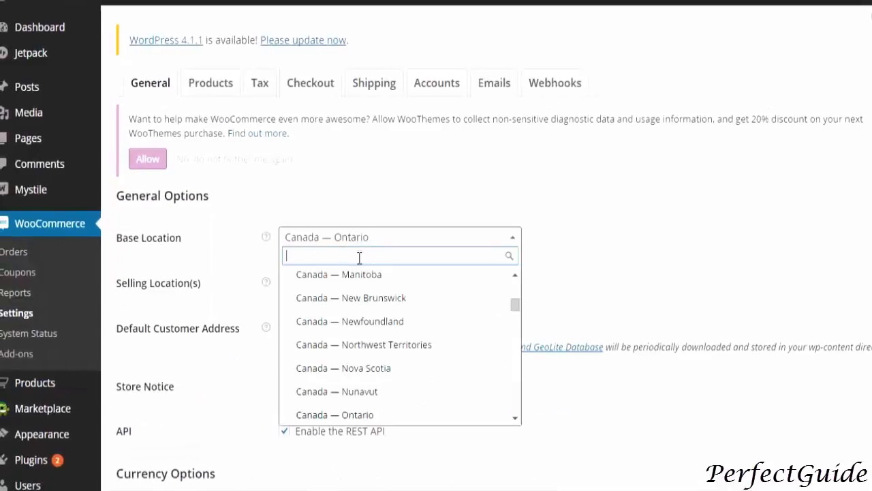
left_click(428, 201)
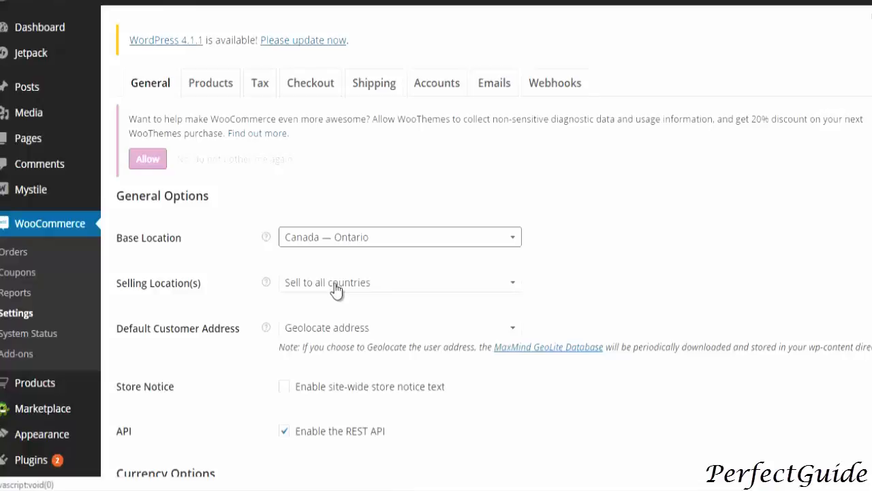
Keep the store currency as US Dollars ($) with the Left ($99.99) currency position, and save the WooCommerce general settings.
scroll(334, 290, "down", 1)
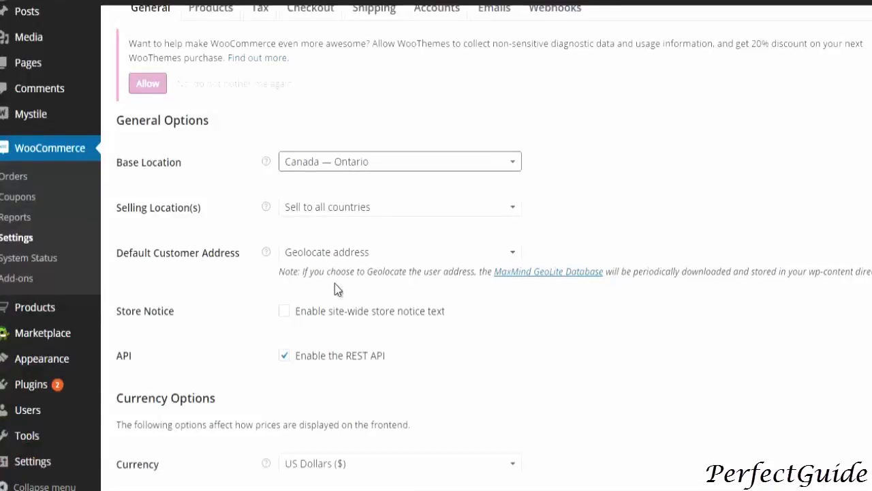
scroll(335, 289, "down", 2)
left_click(327, 312)
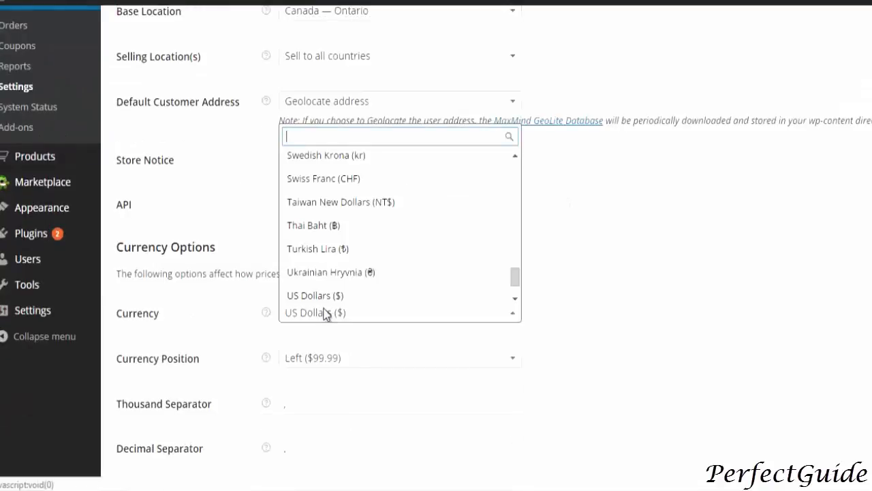
left_click(326, 312)
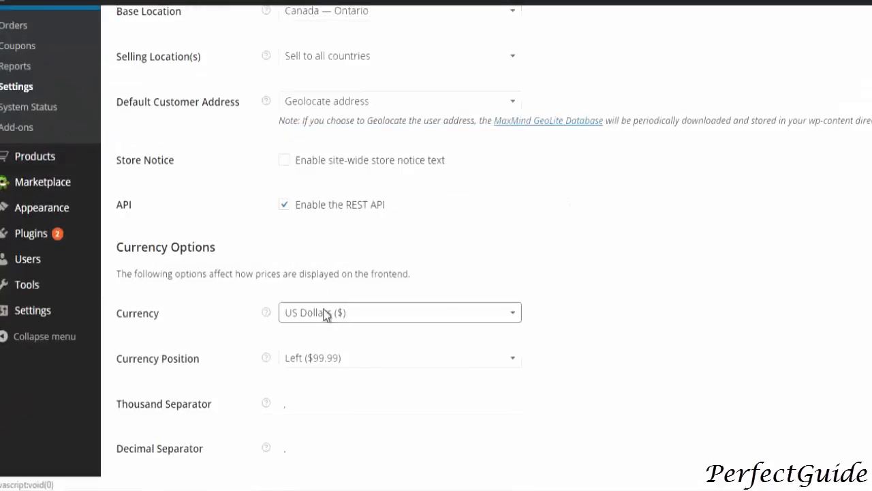
scroll(325, 313, "down", 2)
left_click(321, 238)
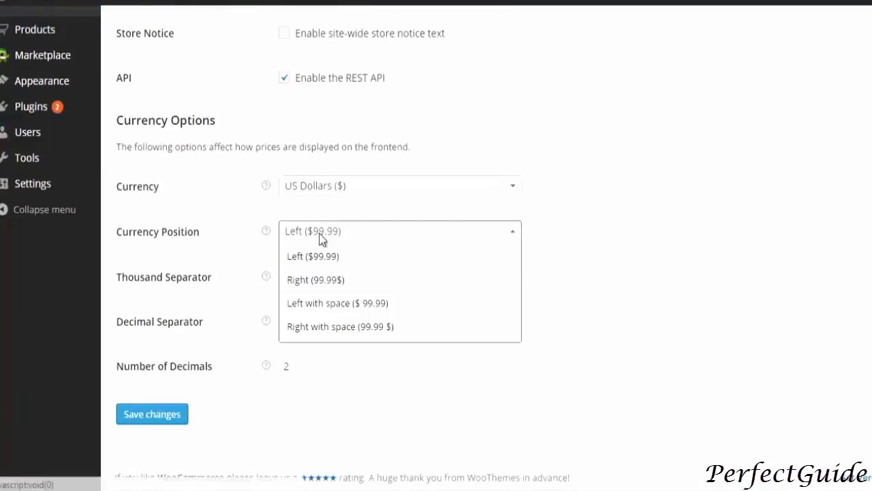
left_click(321, 238)
left_click(321, 238)
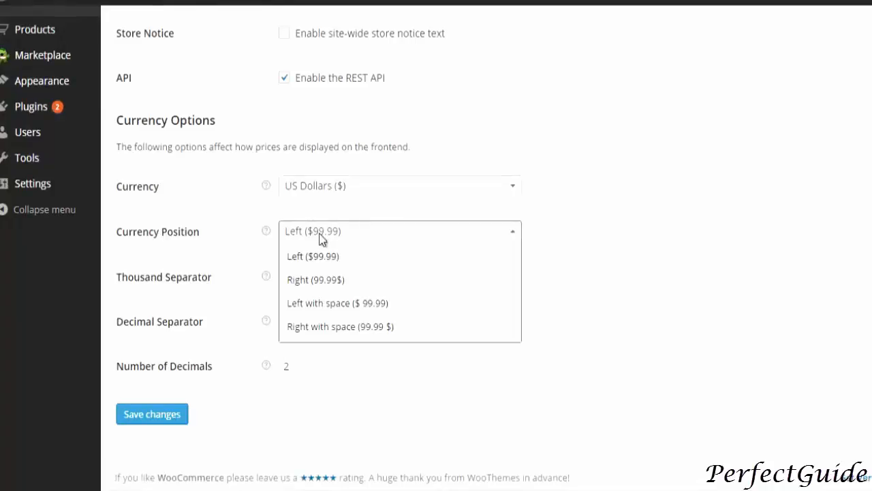
left_click(322, 238)
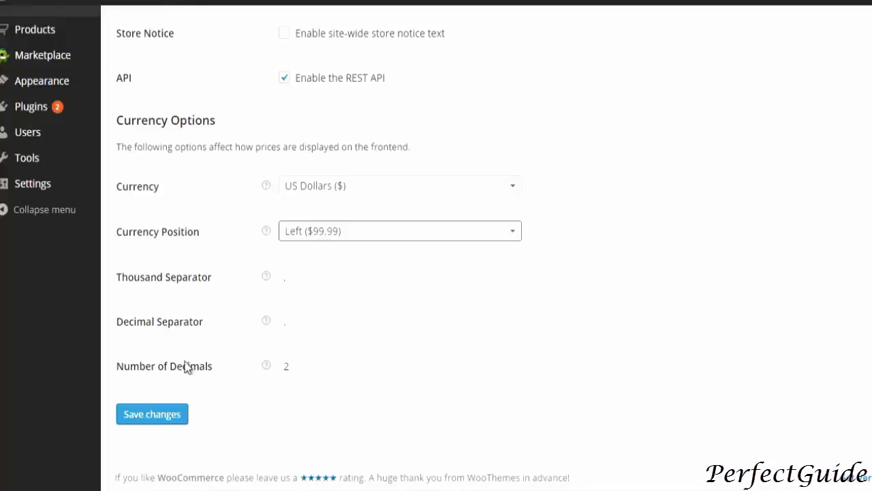
left_click(136, 417)
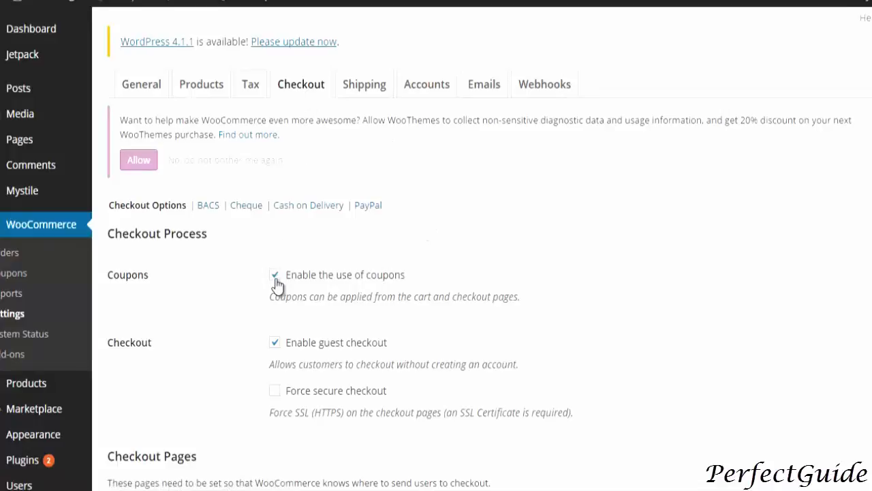
Review the WooCommerce checkout options, including coupons, guest checkout, checkout pages, endpoints and payment gateways.
scroll(276, 285, "down", 1)
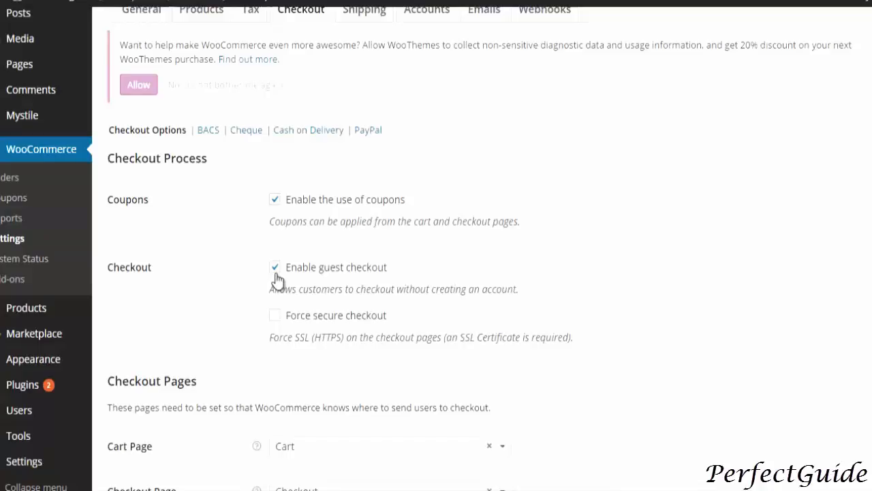
scroll(277, 279, "down", 7)
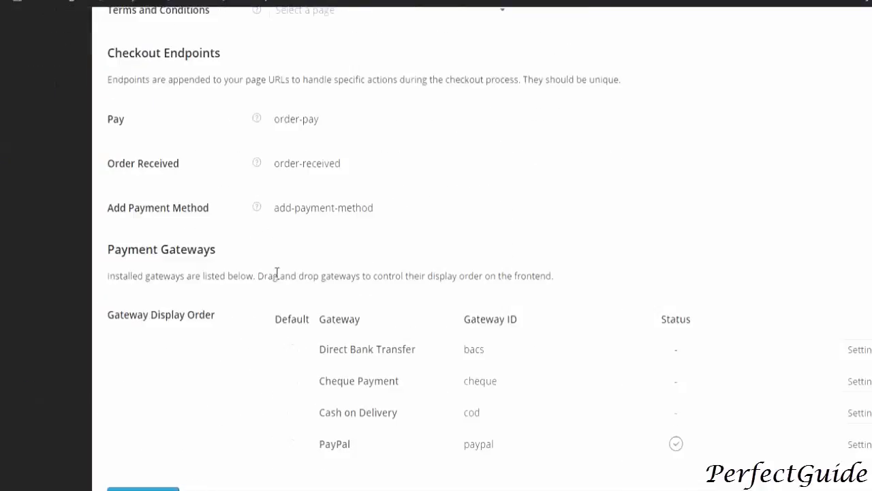
scroll(277, 272, "up", 4)
scroll(276, 279, "up", 4)
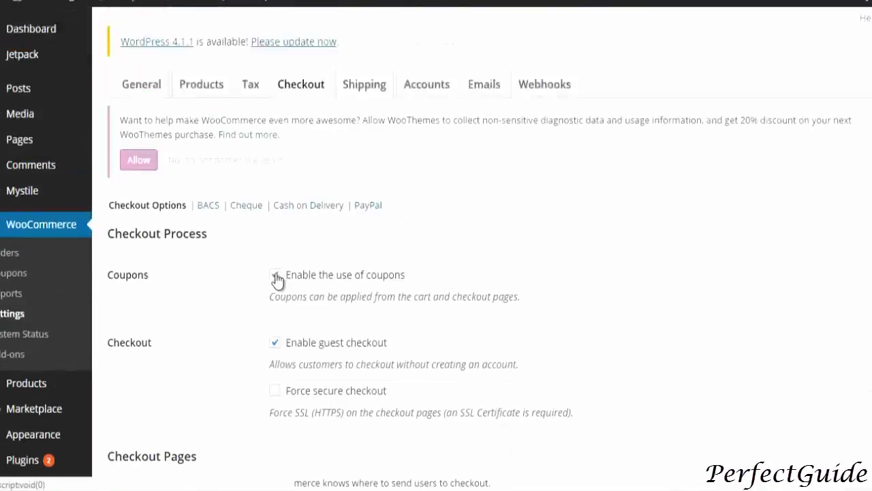
scroll(277, 276, "down", 9)
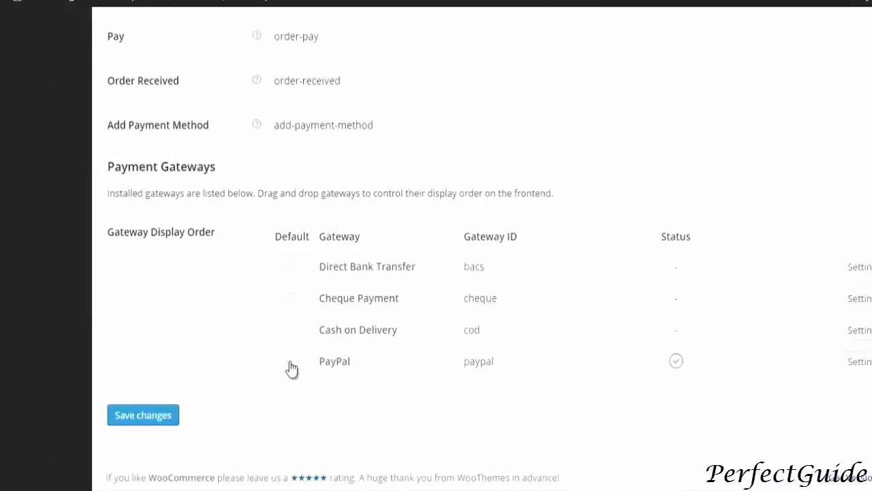
scroll(292, 368, "up", 3)
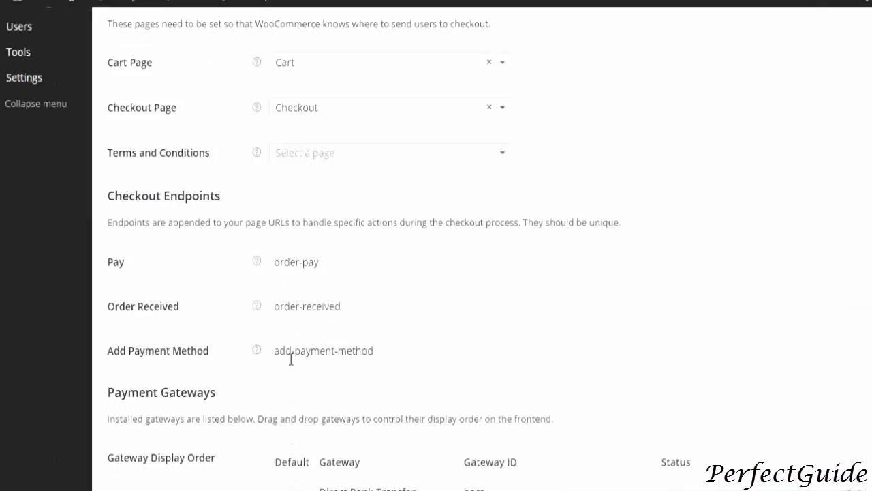
scroll(291, 359, "up", 6)
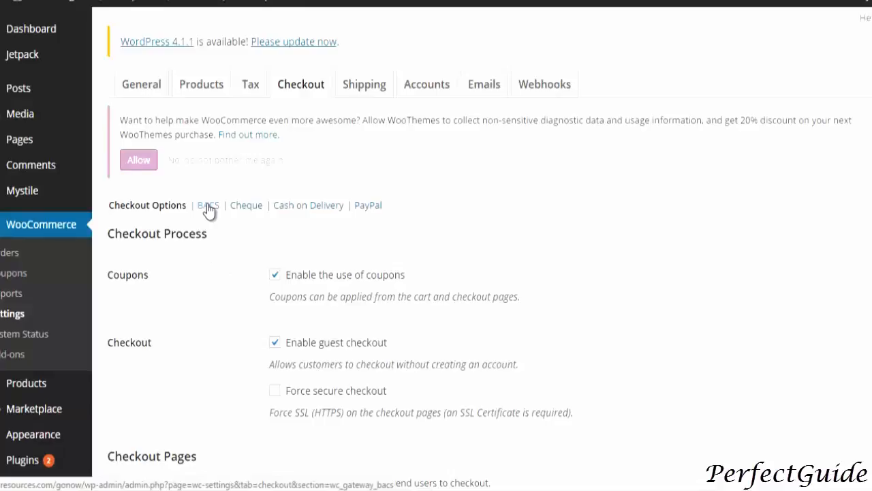
Examine the settings of the BACS bank transfer and Cheque payment methods.
left_click(209, 210)
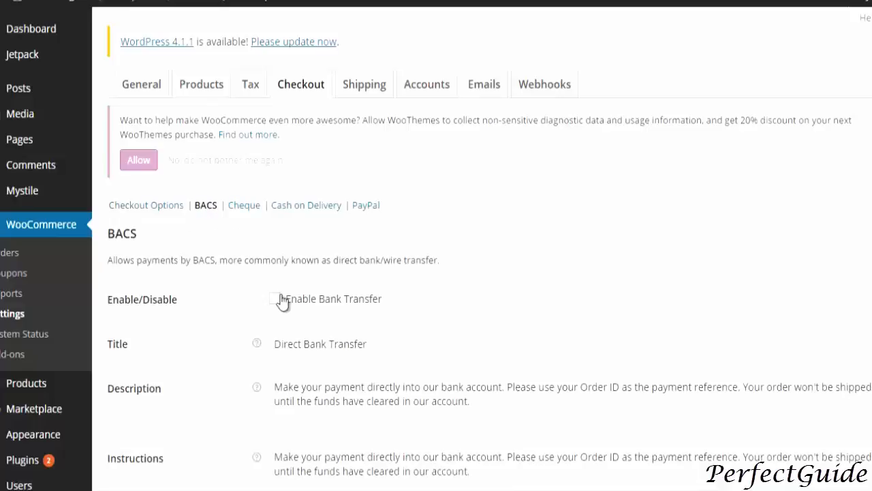
scroll(265, 305, "down", 4)
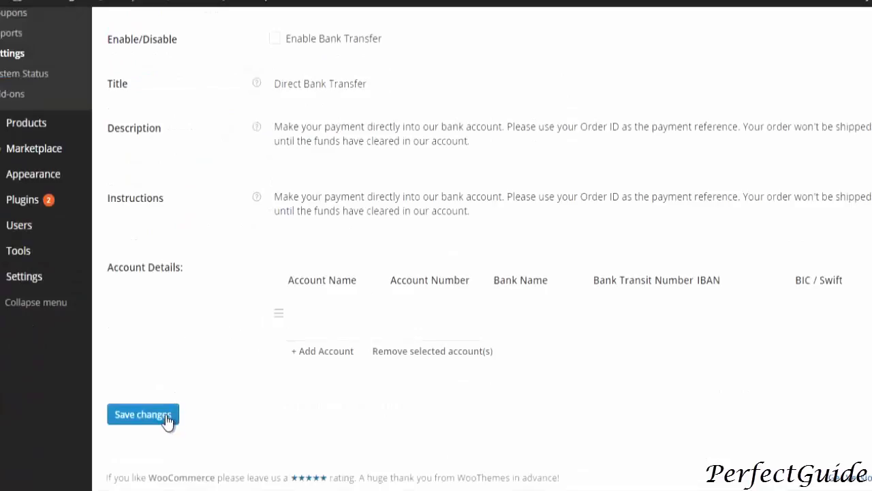
scroll(187, 375, "up", 4)
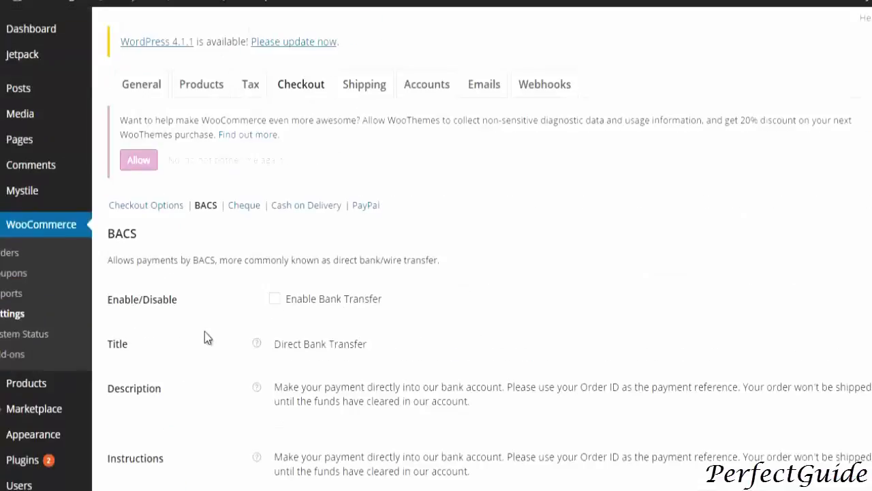
left_click(248, 207)
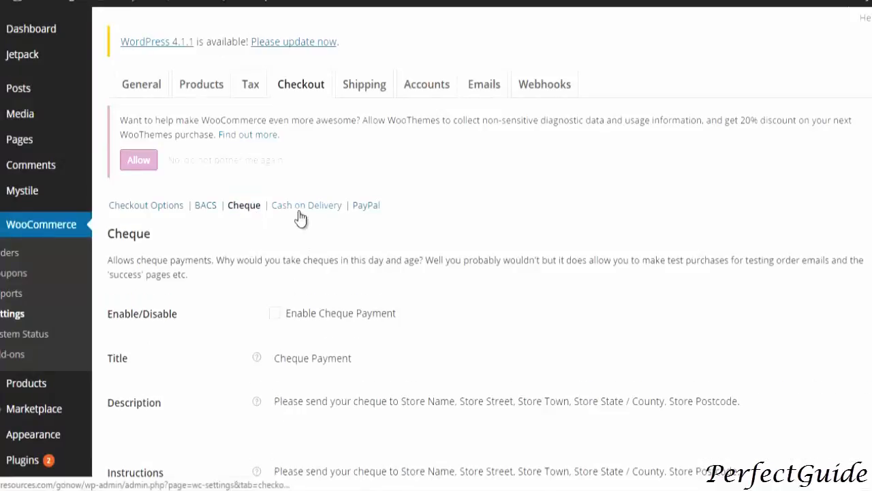
Open the PayPal payment settings, keep PayPal standard enabled with the Capture payment action, and save the settings.
left_click(361, 210)
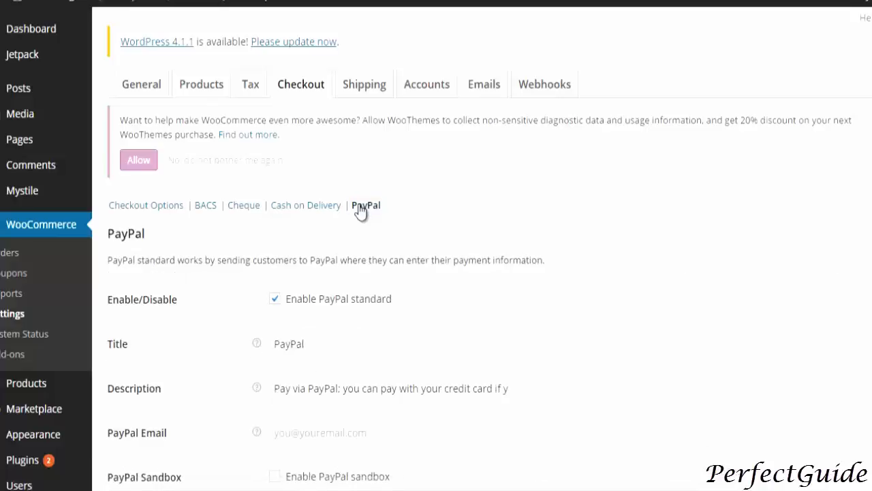
left_click(302, 432)
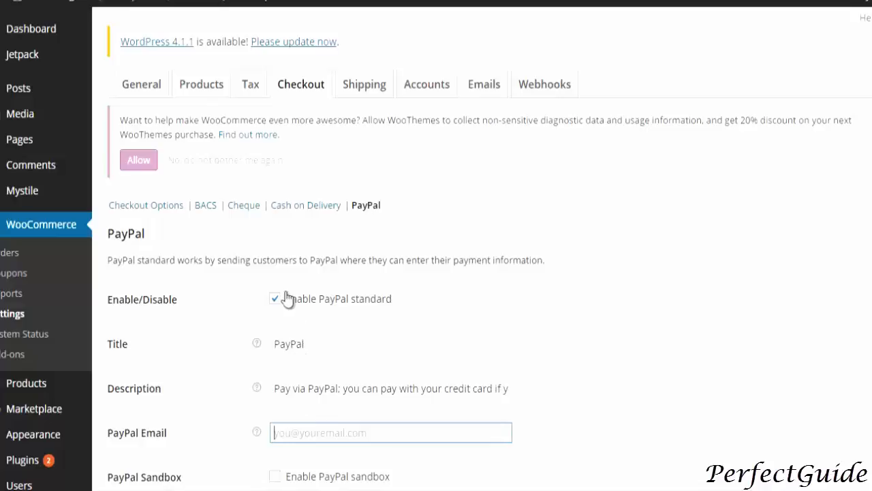
scroll(206, 205, "down", 4)
scroll(206, 207, "up", 1)
scroll(198, 245, "down", 8)
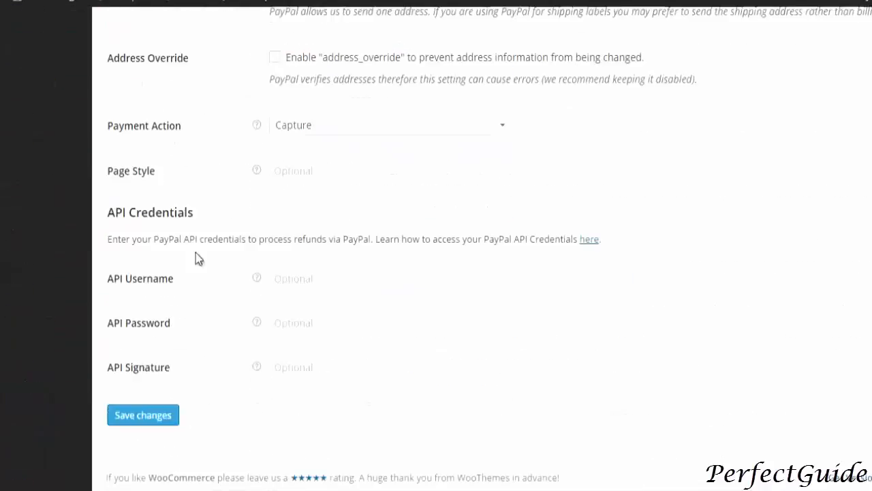
left_click(143, 417)
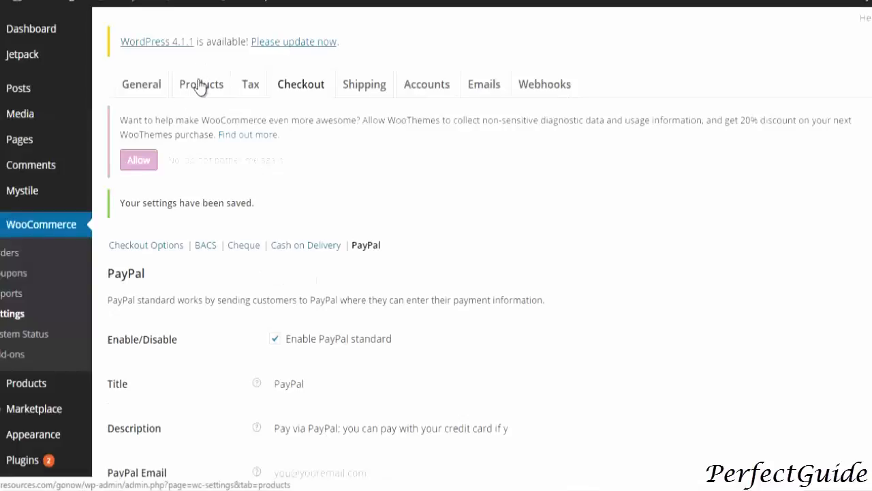
Review the product display settings, keeping Shop as the shop page and the Lightbox enabled for product images, and save them.
left_click(197, 83)
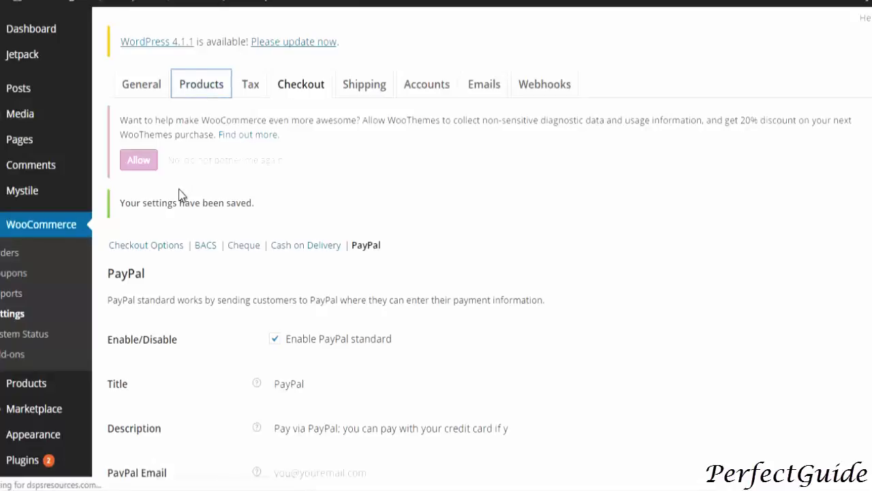
left_click(177, 207)
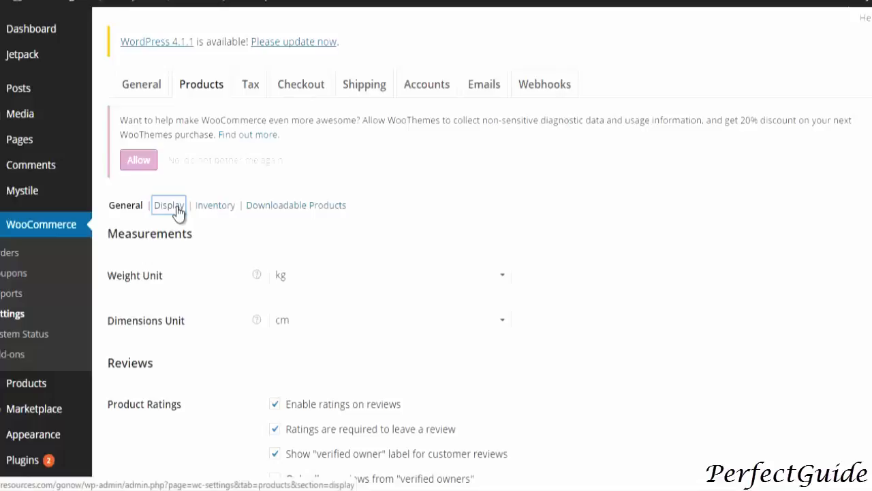
scroll(177, 212, "down", 2)
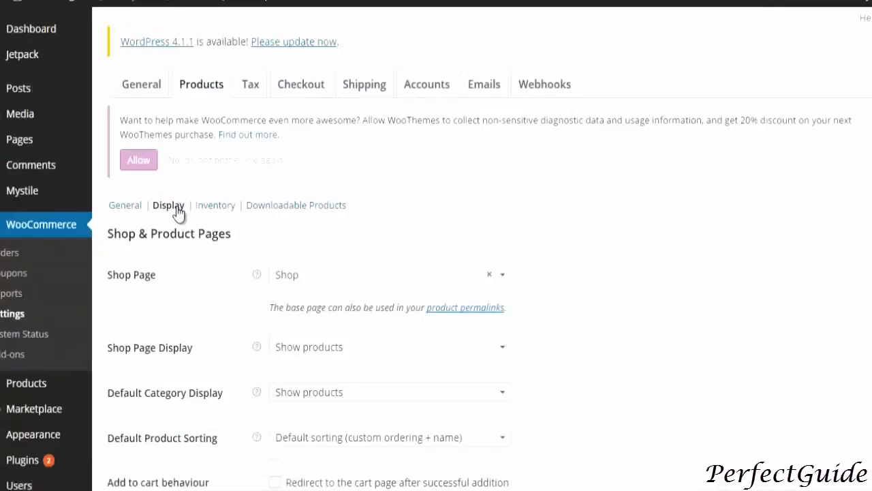
scroll(179, 204, "down", 7)
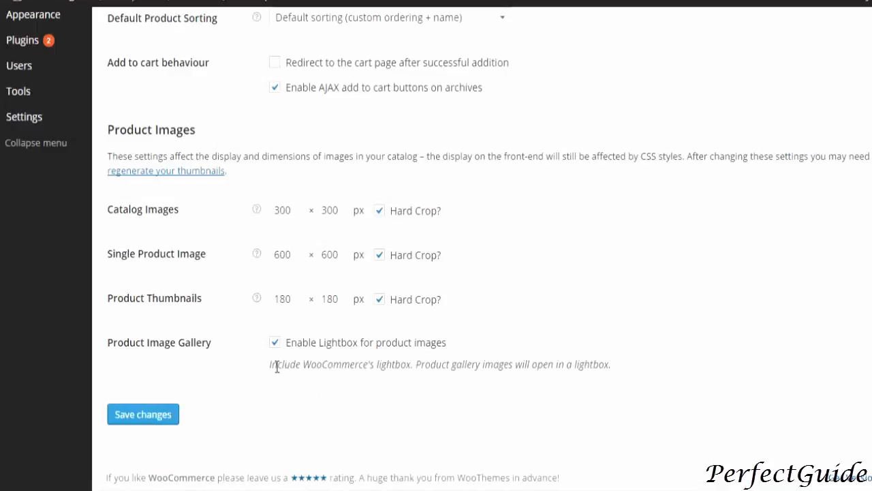
left_click(154, 421)
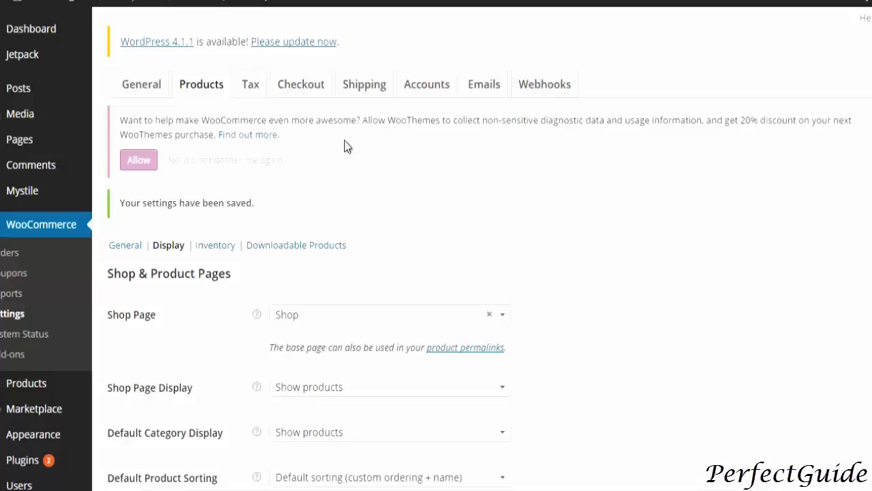
Have customer registration enabled on both the Checkout and My Account pages in the WooCommerce account settings, and save them.
left_click(419, 86)
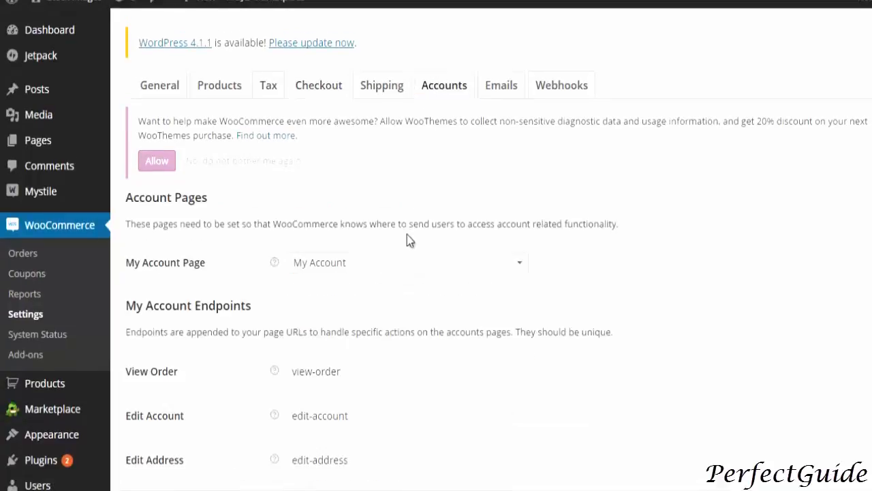
scroll(407, 234, "down", 4)
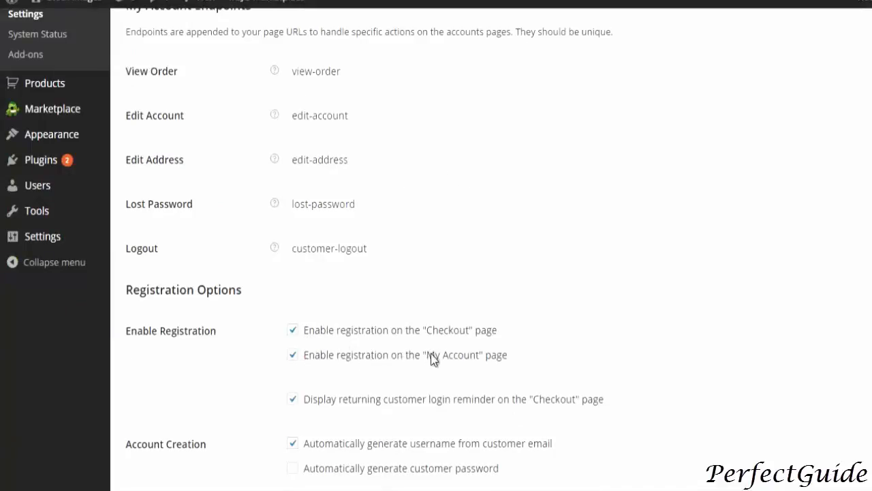
scroll(430, 353, "down", 3)
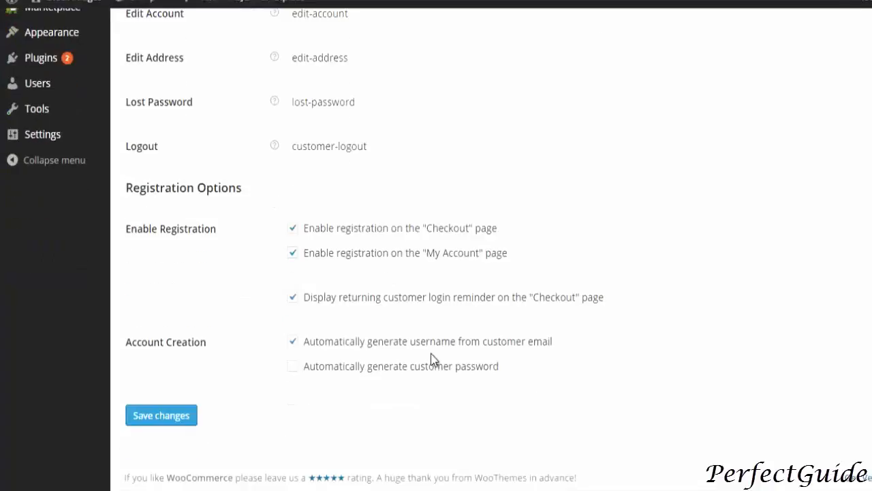
left_click(179, 419)
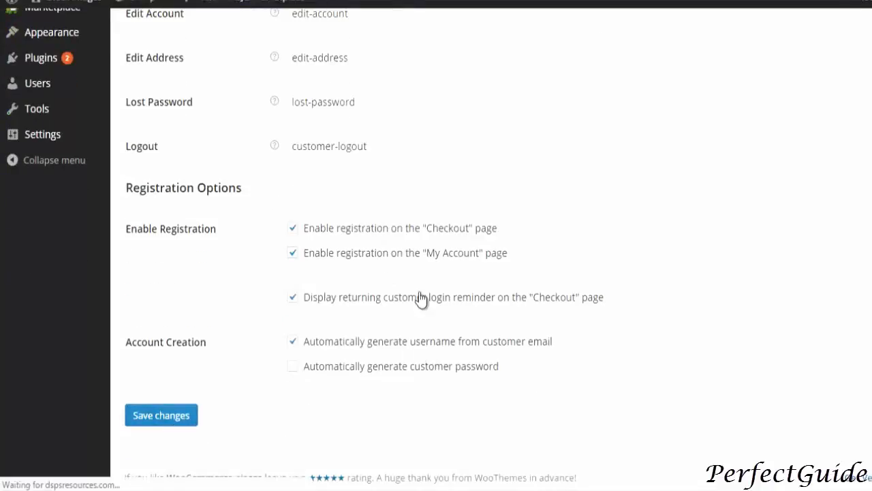